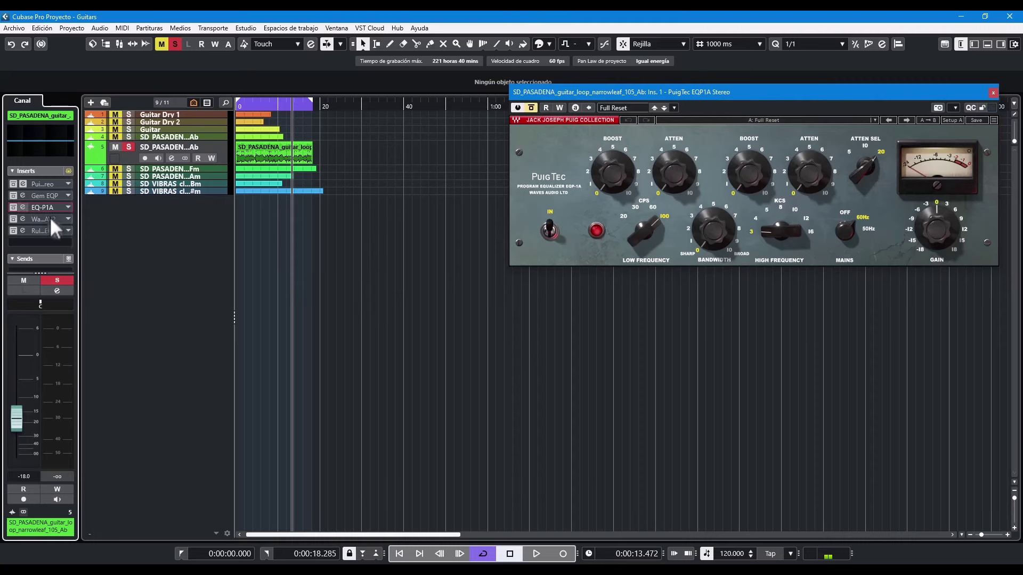
Step: Open the EQ-P1A and Gem EQP inserts and arrange their windows around the PuigTec EQP1A window
{"action": "left_click_drag", "start_coordinate": [270, 261], "coordinate": [690, 240]}
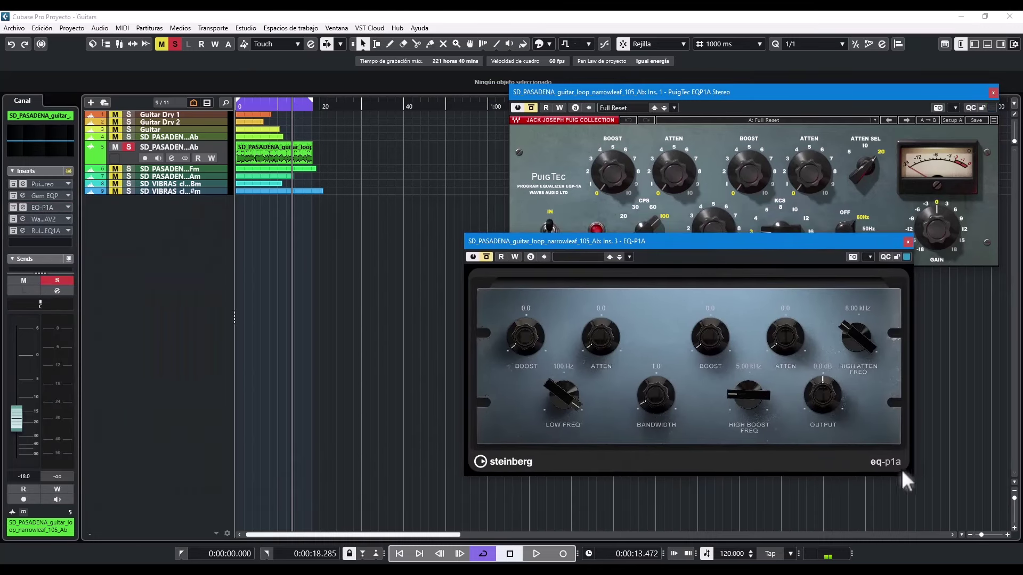
{"action": "left_click_drag", "start_coordinate": [613, 244], "coordinate": [717, 275]}
{"action": "left_click", "coordinate": [24, 196]}
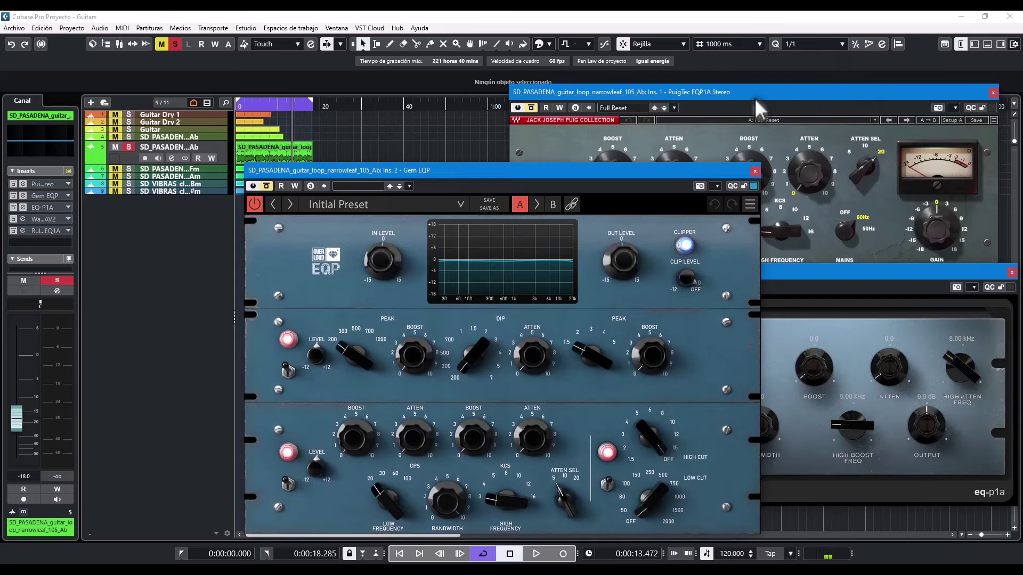
{"action": "left_click", "coordinate": [693, 88]}
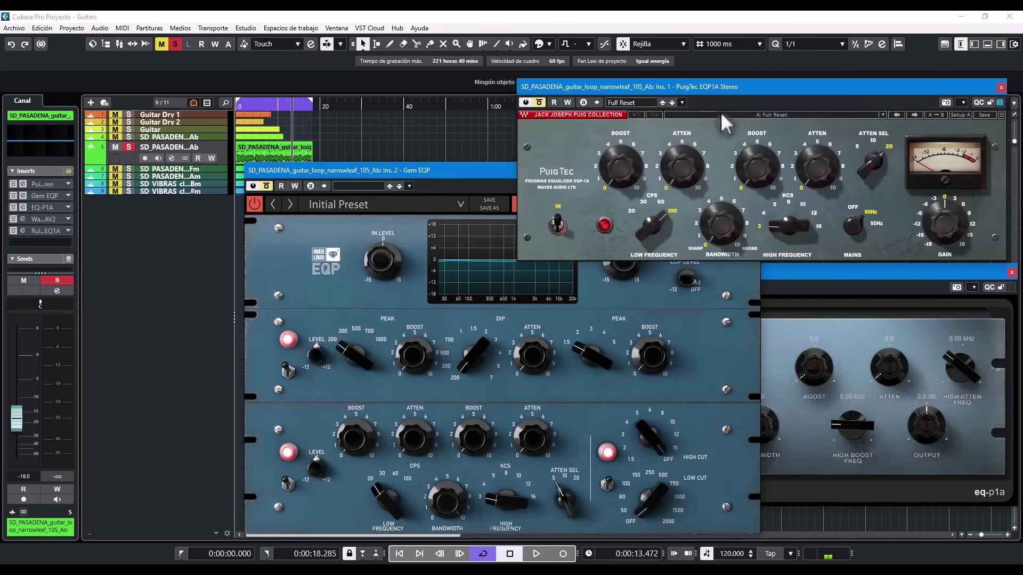
{"action": "left_click_drag", "start_coordinate": [474, 169], "coordinate": [425, 153]}
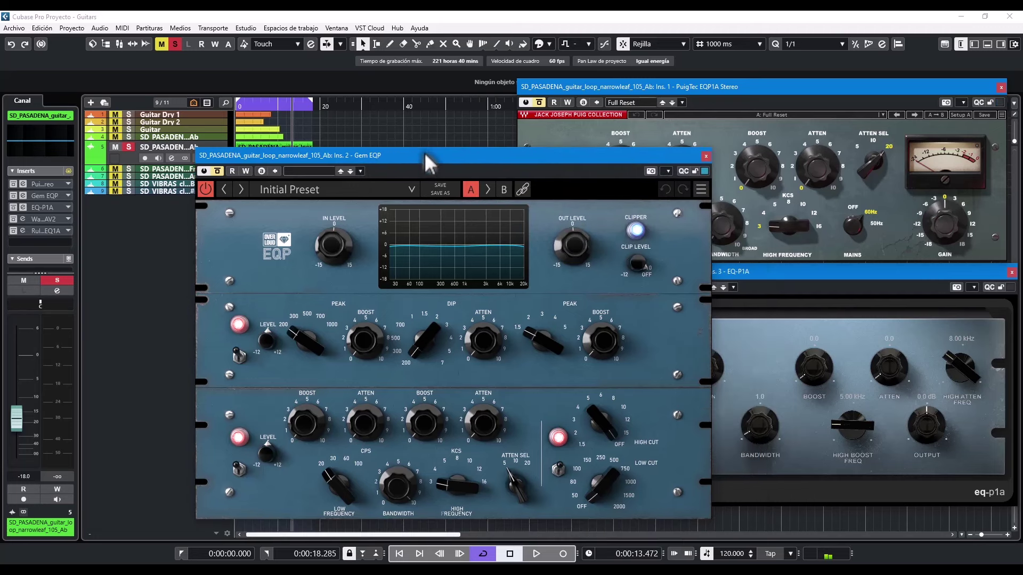
Step: Open the Warmy EP1A V2 insert and place its window above the Gem EQP
{"action": "left_click", "coordinate": [23, 219]}
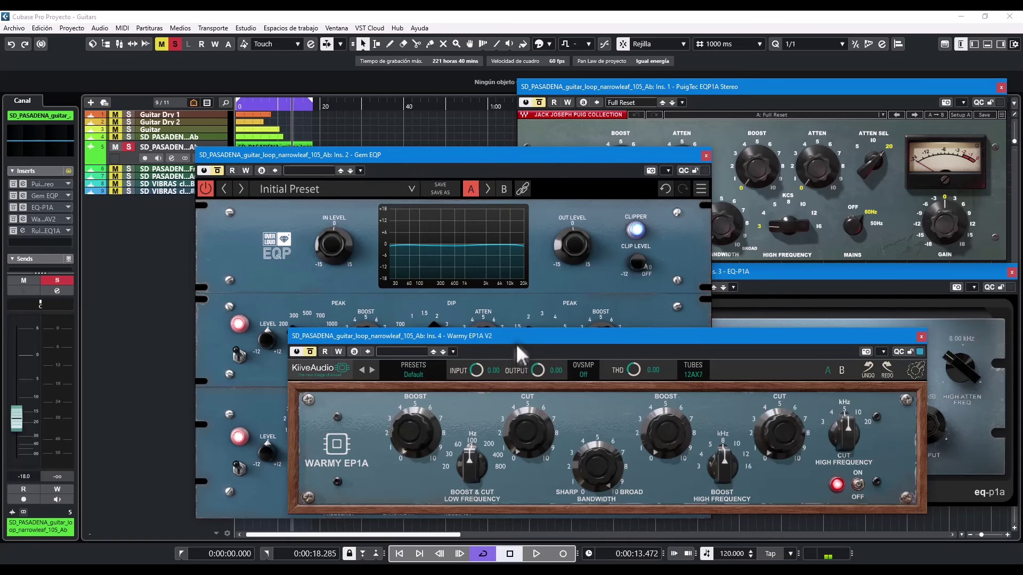
{"action": "left_click_drag", "start_coordinate": [515, 340], "coordinate": [335, 70]}
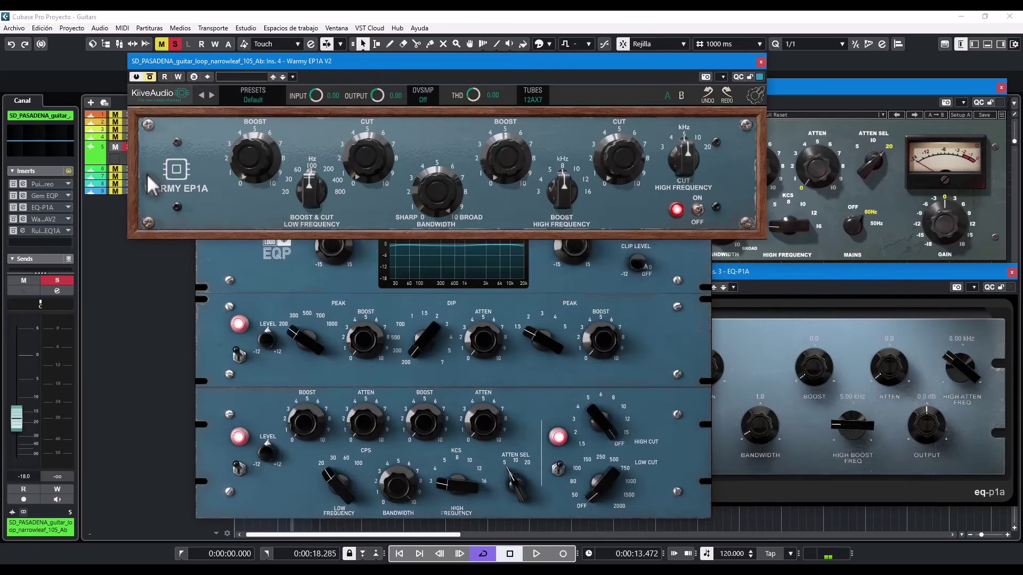
{"action": "left_click", "coordinate": [258, 90]}
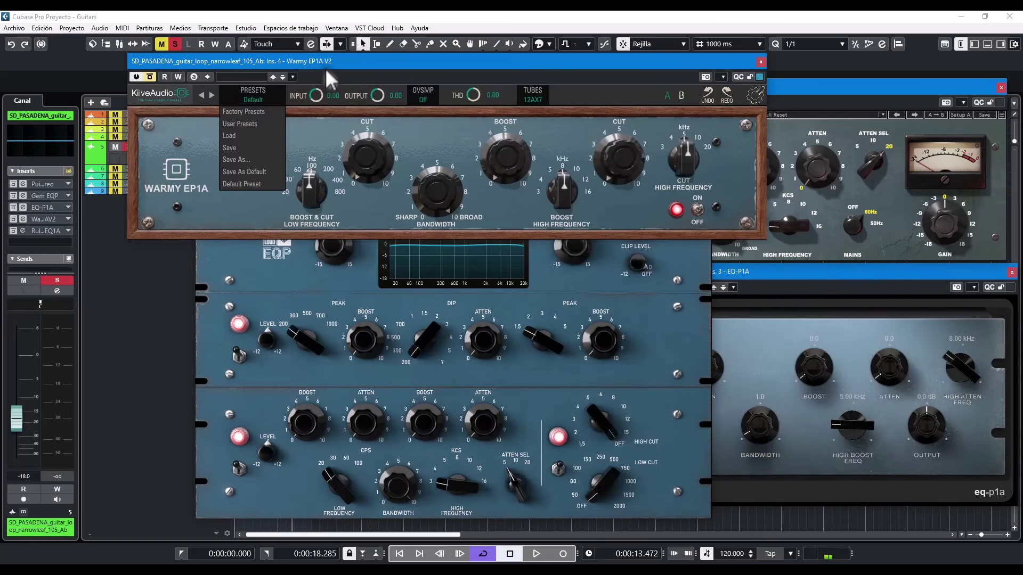
Step: Open the Rule Tec EQ1A insert and place its window below the Warmy EP1A
{"action": "left_click", "coordinate": [489, 181]}
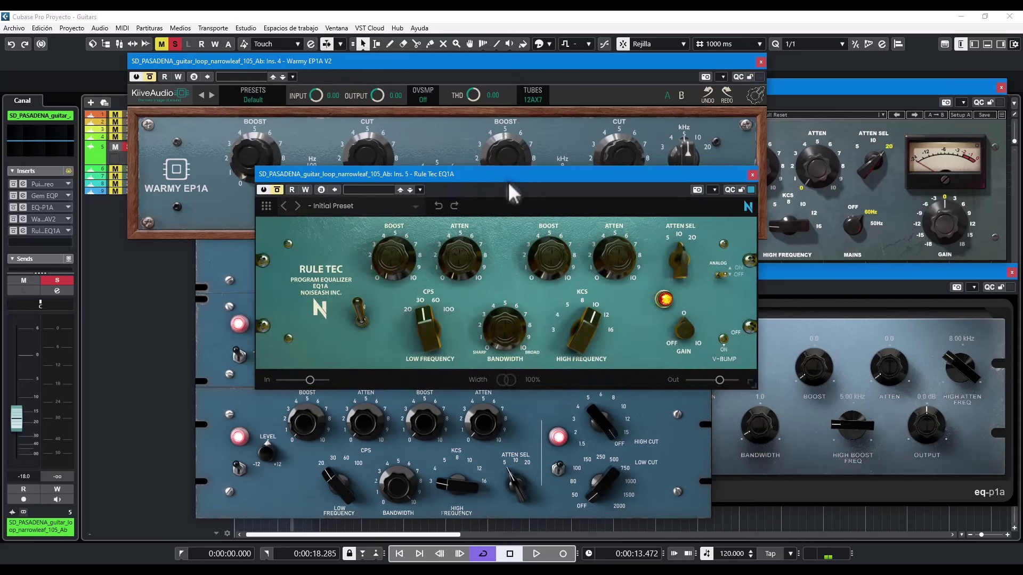
{"action": "left_click_drag", "start_coordinate": [508, 184], "coordinate": [505, 184]}
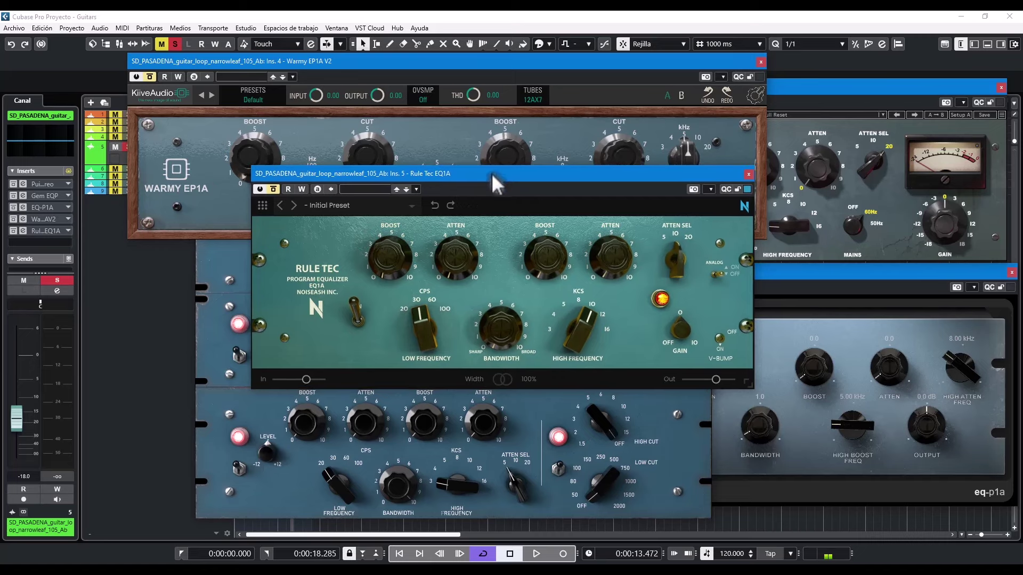
{"action": "left_click", "coordinate": [493, 123]}
{"action": "left_click", "coordinate": [503, 271]}
{"action": "left_click_drag", "start_coordinate": [573, 178], "coordinate": [431, 276]}
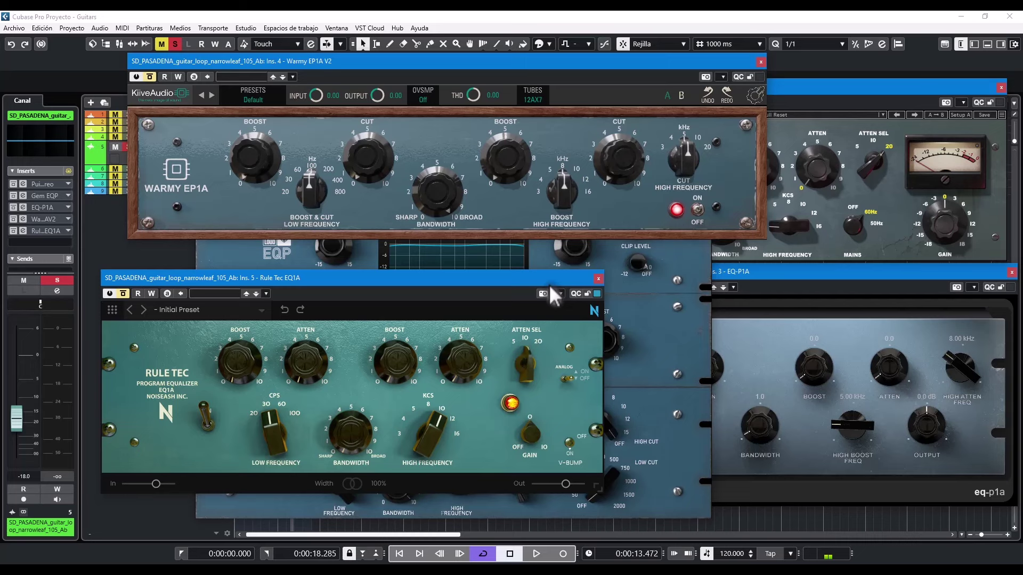
Step: Play the guitar loop from the start and take the Rule Tec EQ1A out of bypass
{"action": "left_click", "coordinate": [181, 554]}
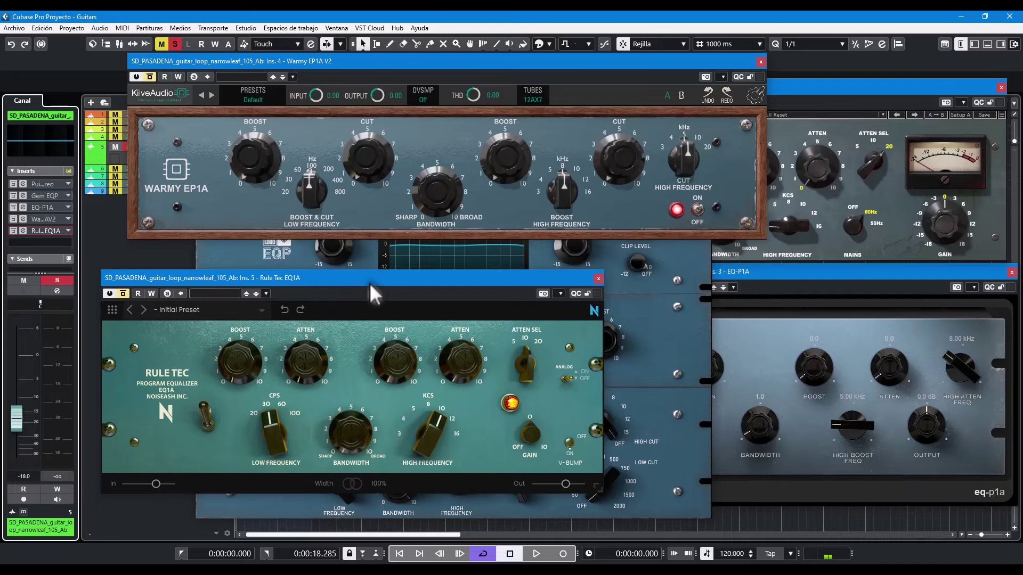
{"action": "key", "text": "space"}
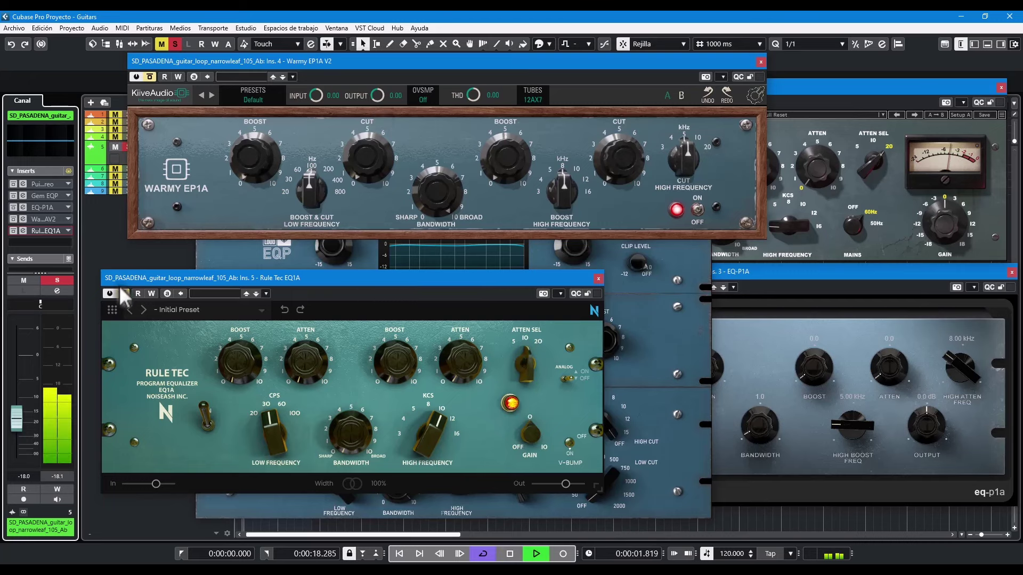
{"action": "left_click_drag", "start_coordinate": [169, 276], "coordinate": [366, 146]}
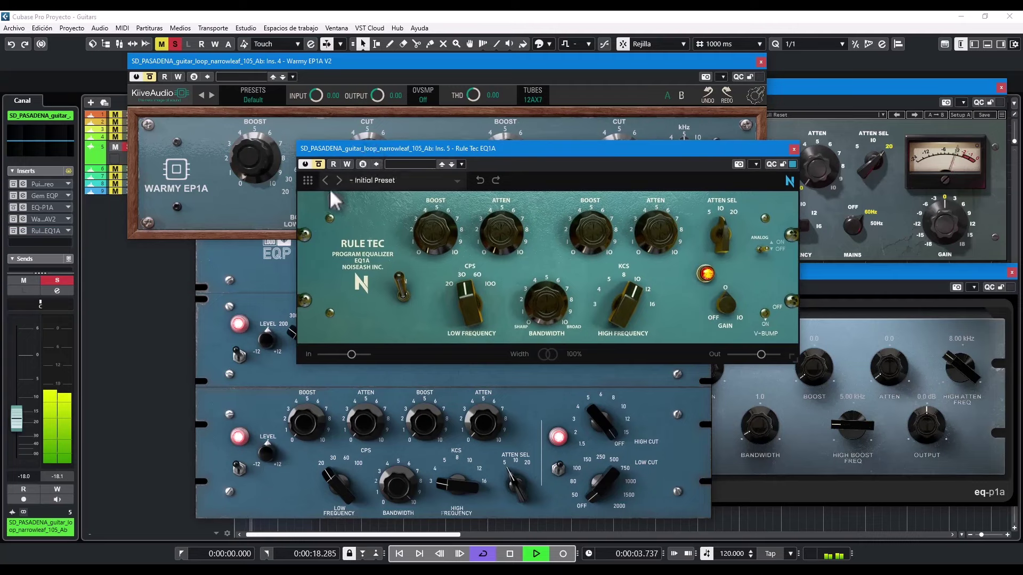
{"action": "left_click", "coordinate": [327, 161]}
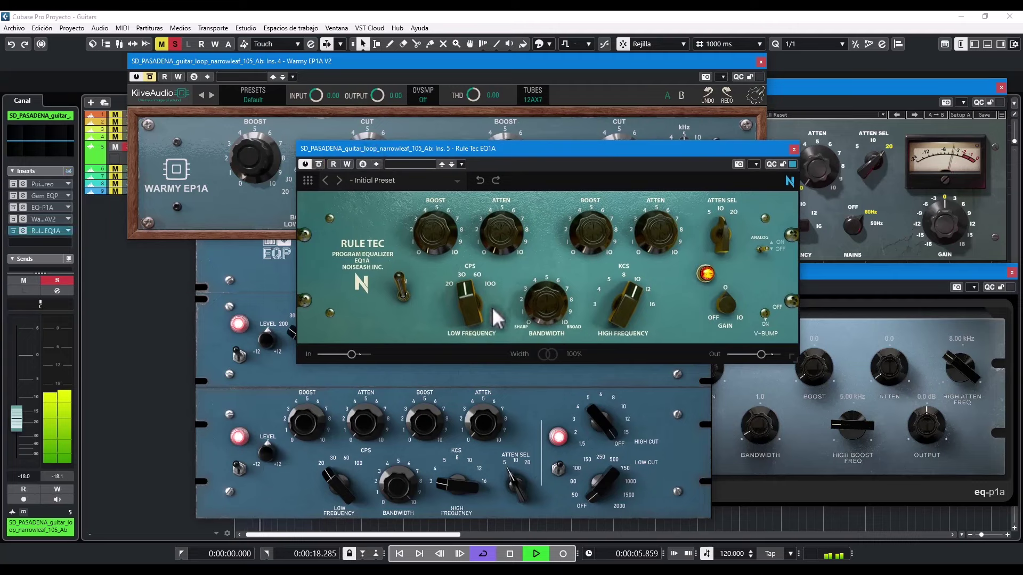
Step: Set the Rule Tec EQ1A's low frequency to 100 CPS and its low-frequency attenuation to about 2
{"action": "left_click_drag", "start_coordinate": [471, 280], "coordinate": [477, 184]}
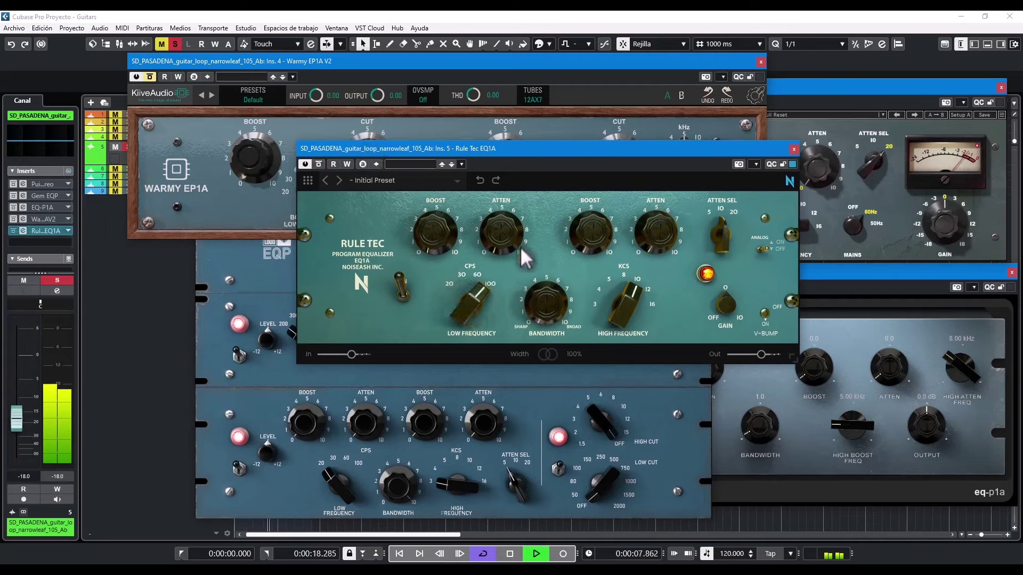
{"action": "left_click_drag", "start_coordinate": [520, 246], "coordinate": [490, 181]}
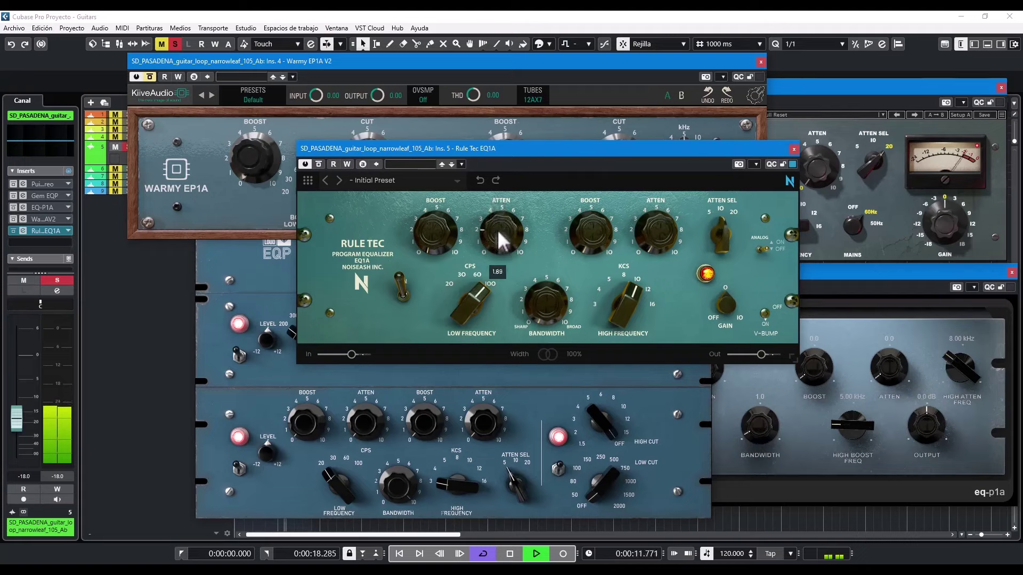
{"action": "scroll", "coordinate": [498, 232], "scroll_direction": "up", "scroll_amount": 2}
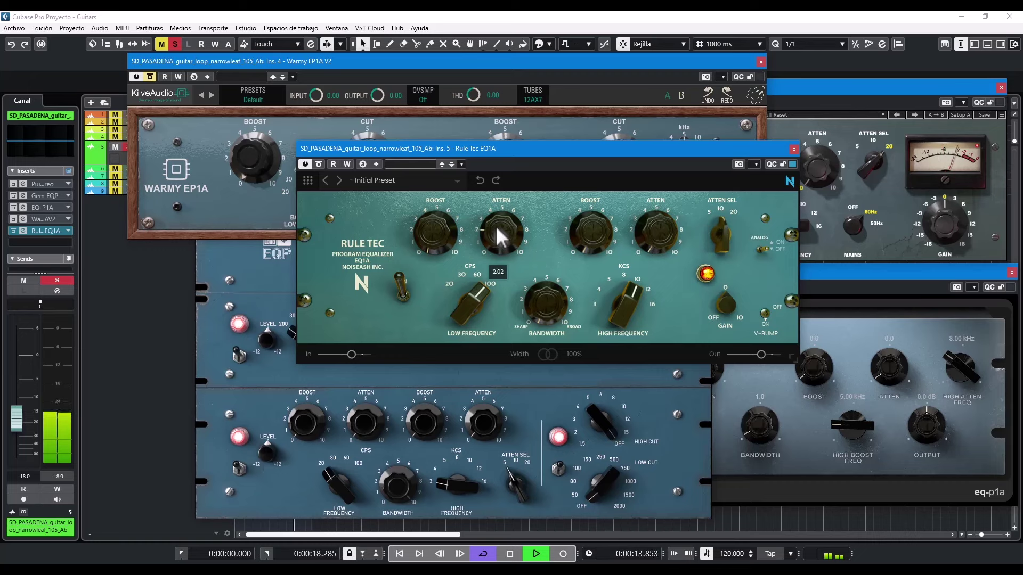
{"action": "scroll", "coordinate": [497, 230], "scroll_direction": "down", "scroll_amount": 1}
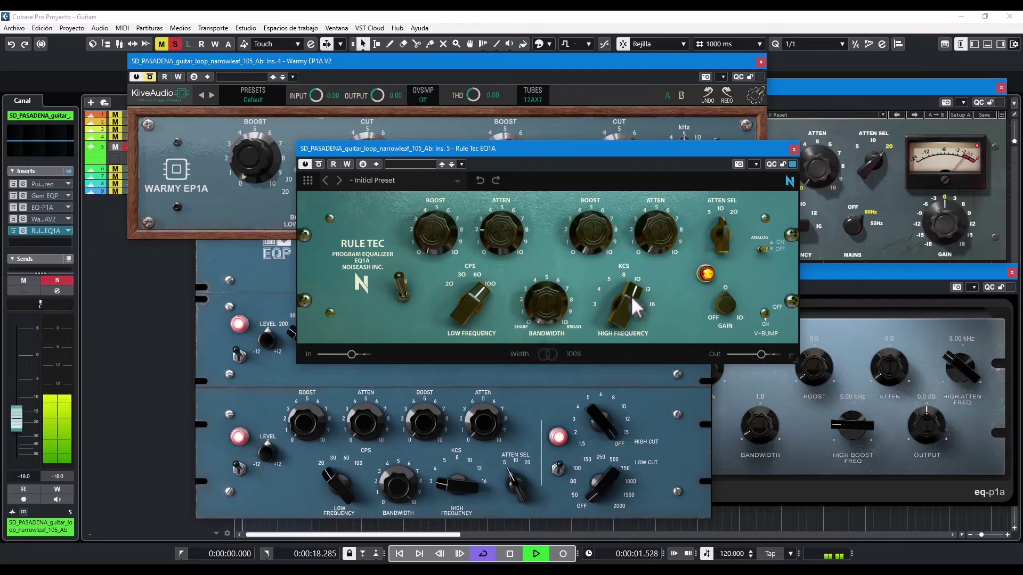
Step: Raise the Rule Tec EQ1A's high-frequency boost to about 8 and its high-frequency attenuation to about 1.8
{"action": "left_click_drag", "start_coordinate": [592, 244], "coordinate": [594, 165]}
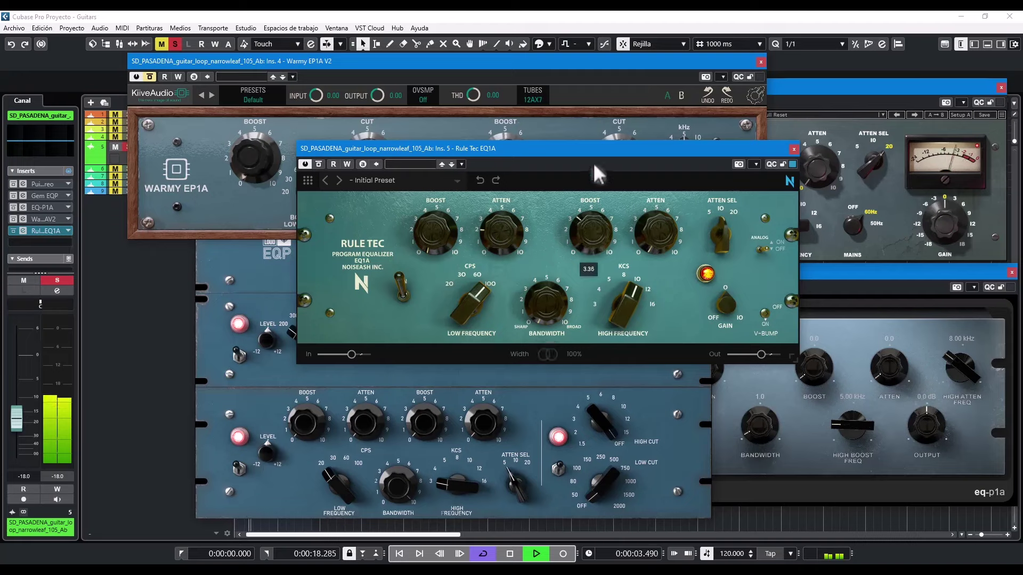
{"action": "left_click_drag", "start_coordinate": [605, 229], "coordinate": [588, 132]}
{"action": "left_click_drag", "start_coordinate": [600, 238], "coordinate": [597, 227]}
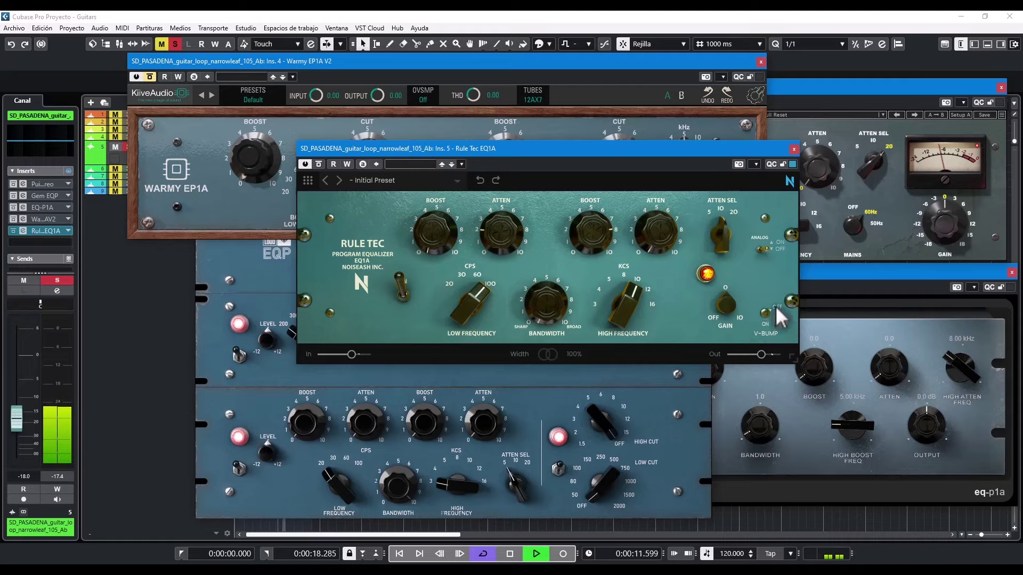
{"action": "left_click_drag", "start_coordinate": [649, 239], "coordinate": [643, 201]}
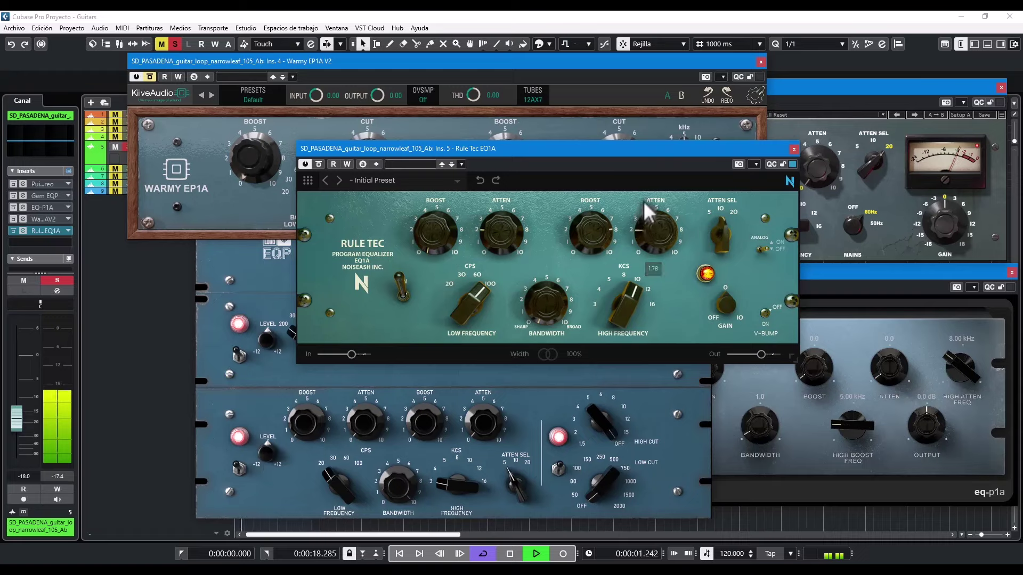
Step: Compare the guitar with and without the Rule Tec EQ1A, leaving it bypassed, and move its window below the Warmy EP1A
{"action": "left_click", "coordinate": [318, 164]}
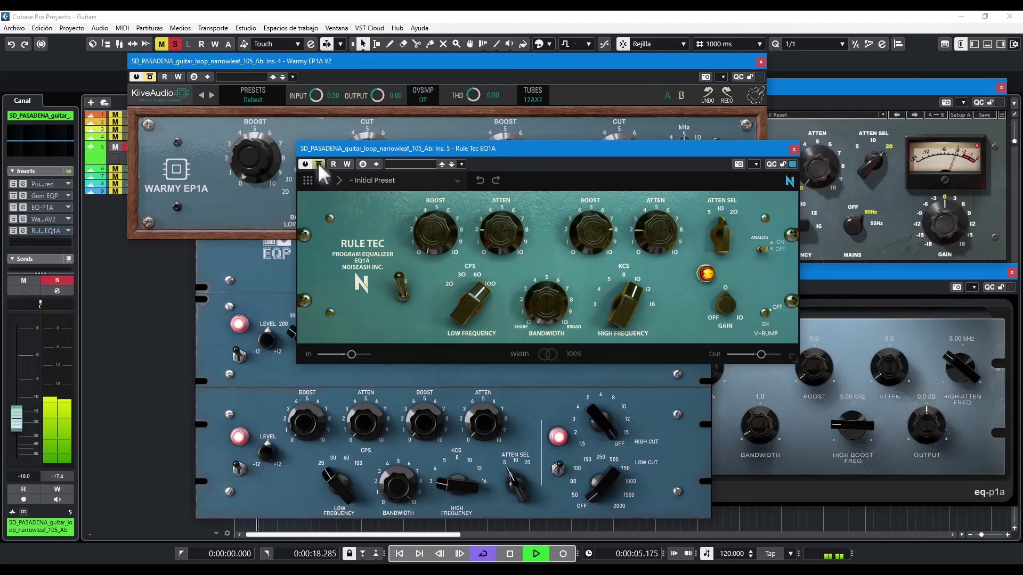
{"action": "left_click", "coordinate": [318, 163]}
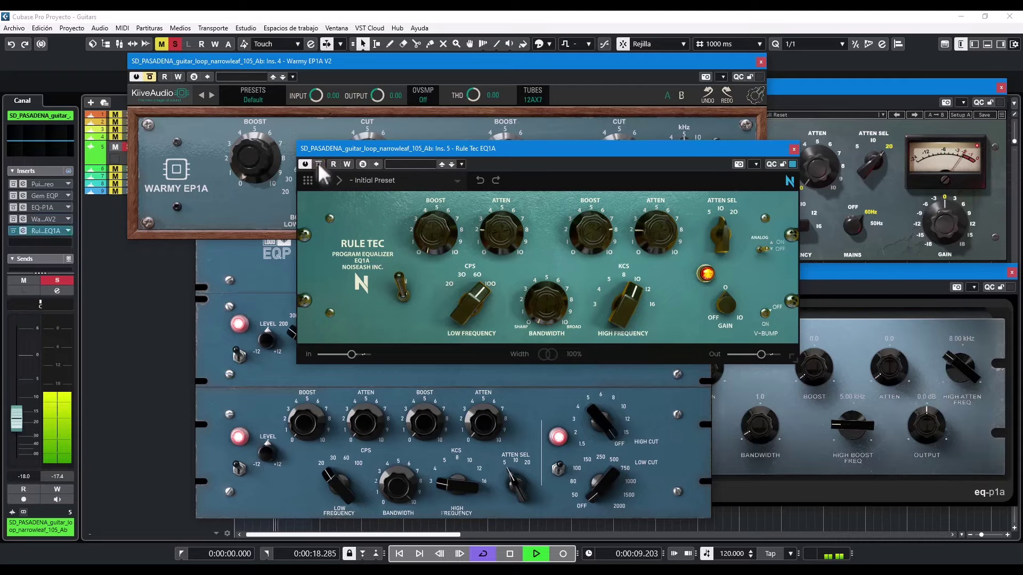
{"action": "left_click", "coordinate": [318, 163]}
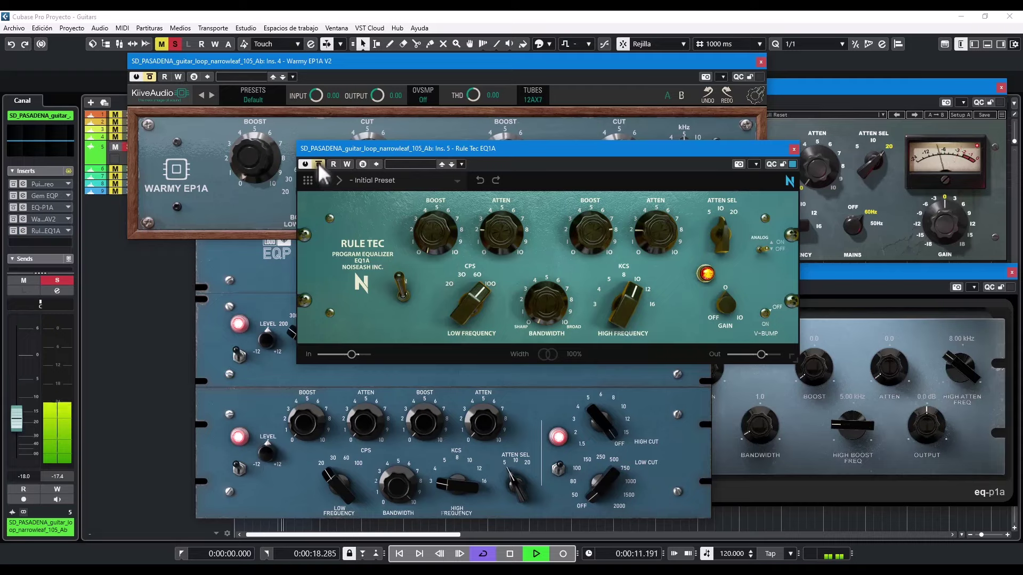
{"action": "left_click", "coordinate": [318, 164]}
{"action": "left_click_drag", "start_coordinate": [401, 149], "coordinate": [263, 279]}
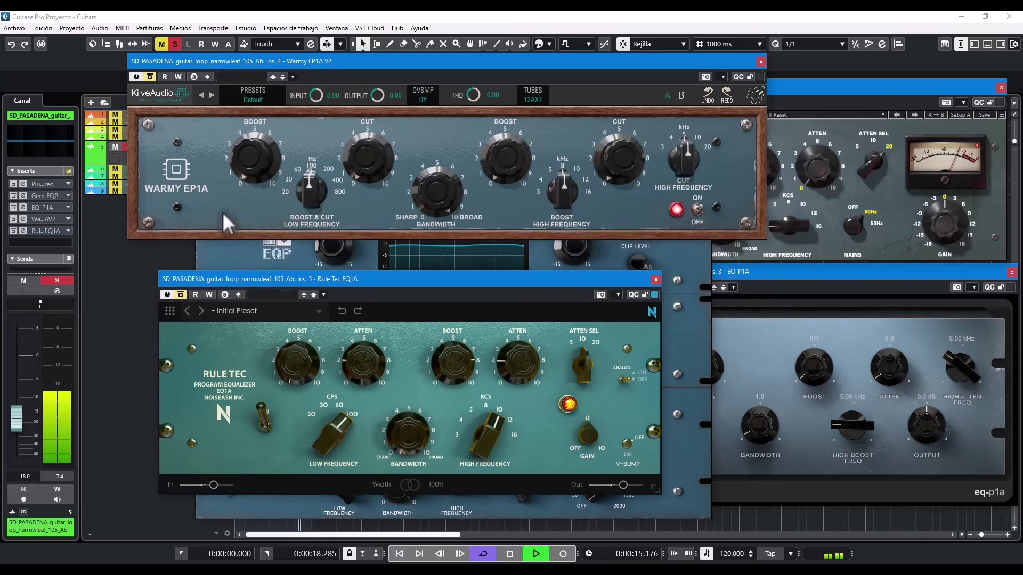
Step: Take the Warmy EP1A V2 out of bypass and set its low-frequency cut to 2 dB
{"action": "left_click", "coordinate": [151, 77]}
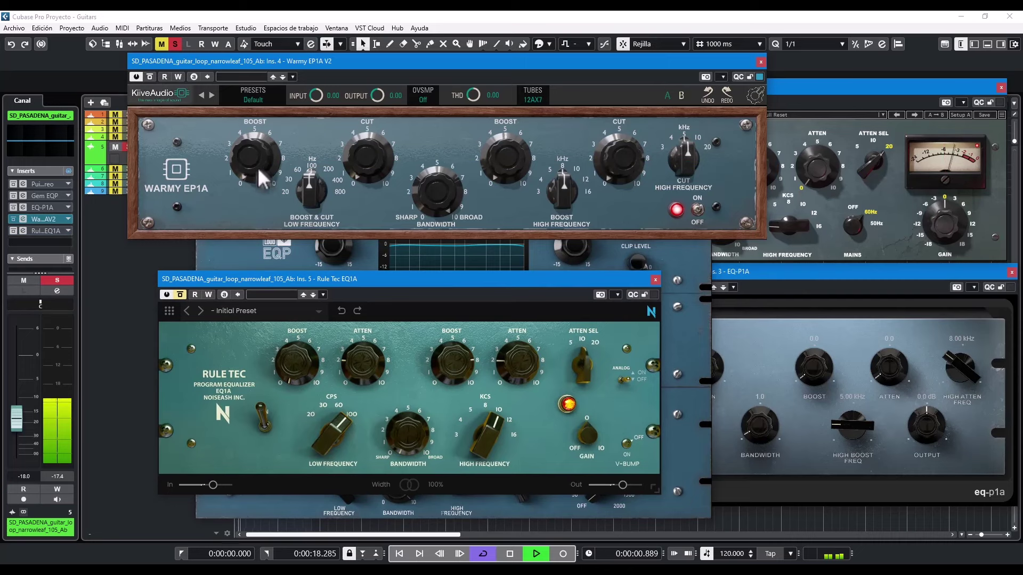
{"action": "left_click_drag", "start_coordinate": [374, 169], "coordinate": [363, 133]}
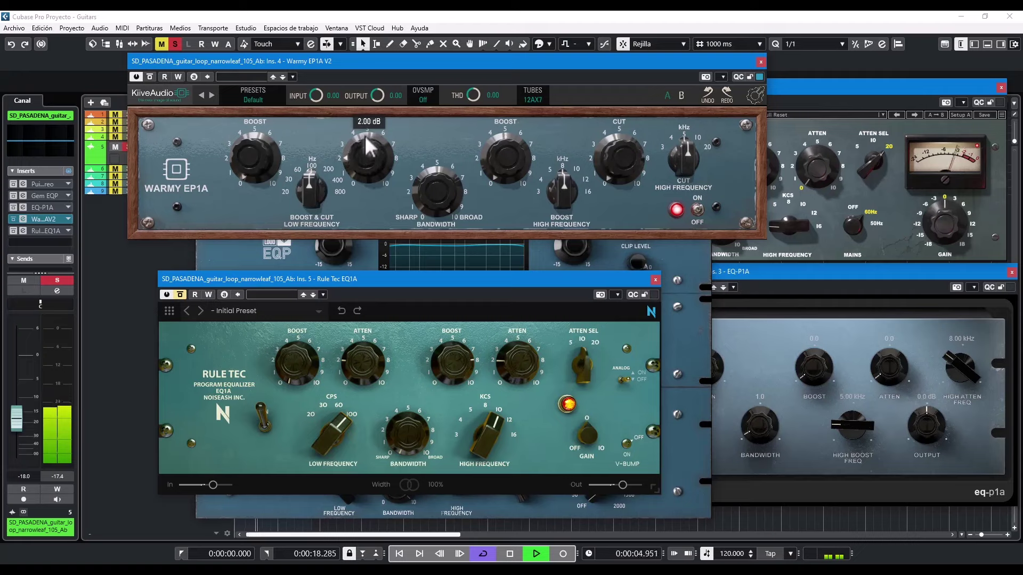
{"action": "left_click_drag", "start_coordinate": [447, 183], "coordinate": [433, 200]}
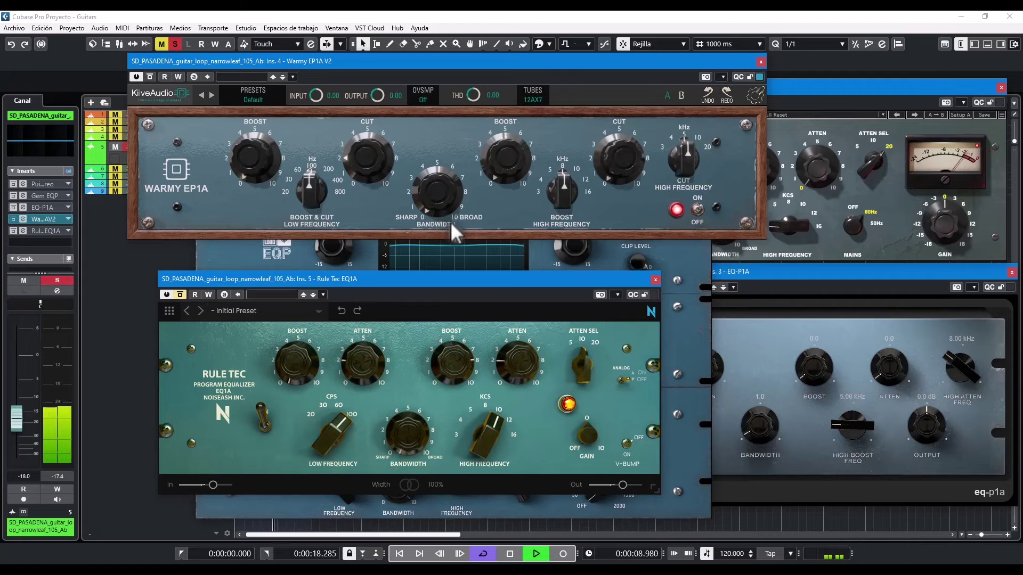
Step: Set the Warmy EP1A's high-frequency boost to 8 dB at 10 kHz
{"action": "left_click_drag", "start_coordinate": [506, 160], "coordinate": [509, 28]}
{"action": "scroll", "coordinate": [511, 167], "scroll_direction": "up", "scroll_amount": 1}
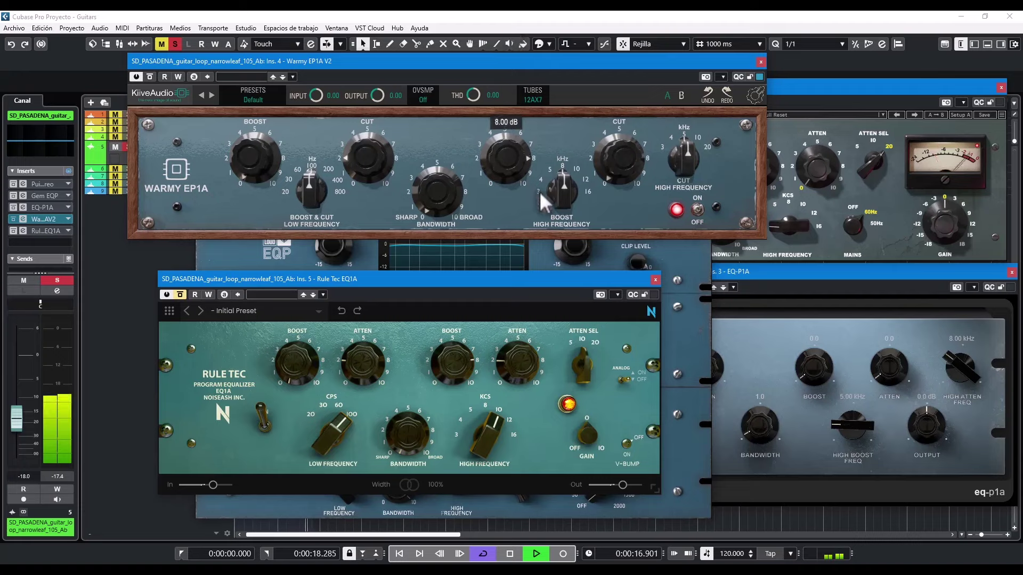
{"action": "scroll", "coordinate": [565, 201], "scroll_direction": "up", "scroll_amount": 1}
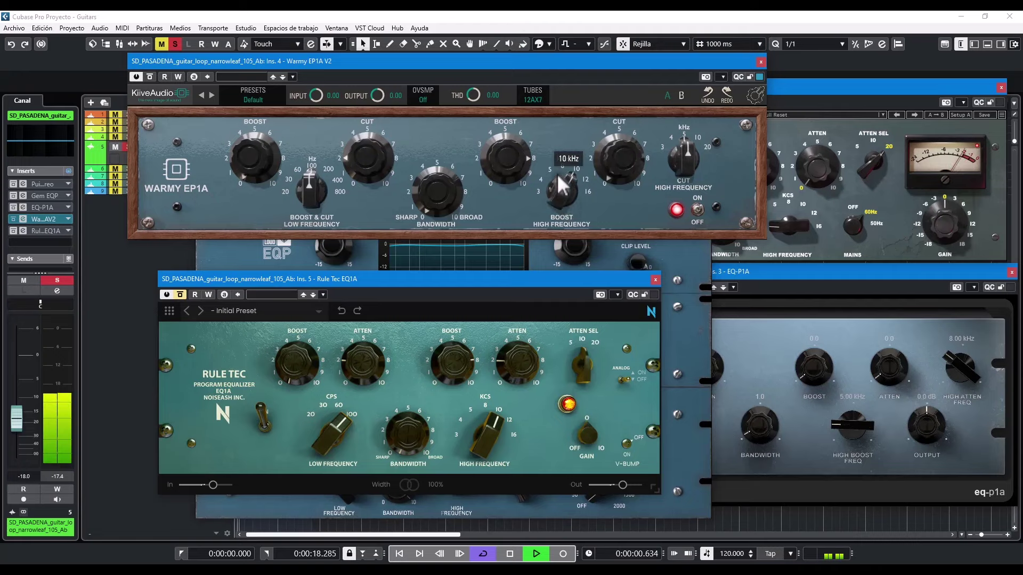
Step: Set the Warmy EP1A's high-frequency cut to about 2 dB at 10 kHz, switching the unit off and on to compare
{"action": "left_click_drag", "start_coordinate": [614, 172], "coordinate": [609, 153]}
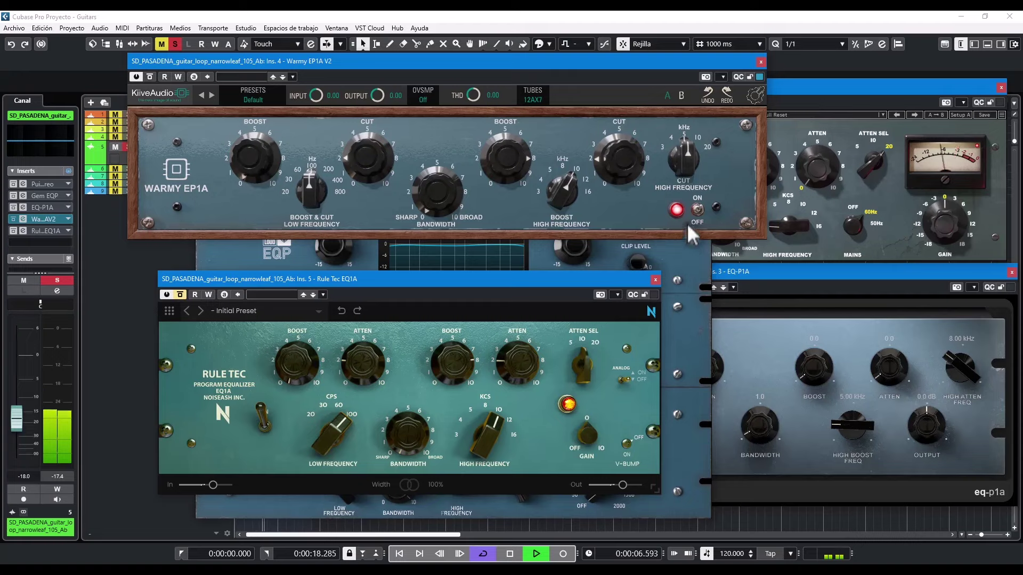
{"action": "left_click", "coordinate": [696, 209]}
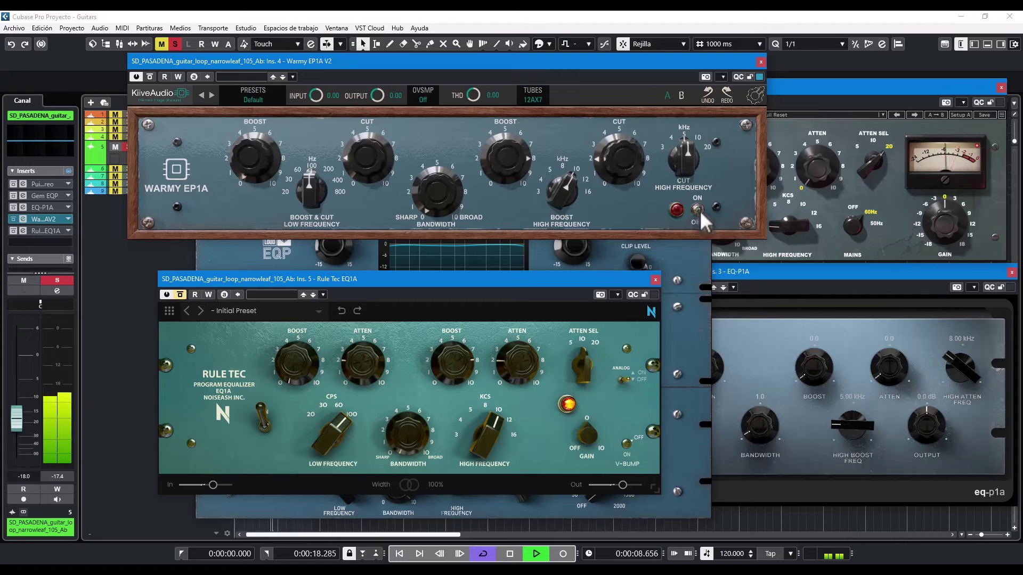
{"action": "left_click", "coordinate": [698, 210]}
{"action": "left_click_drag", "start_coordinate": [686, 149], "coordinate": [690, 128]}
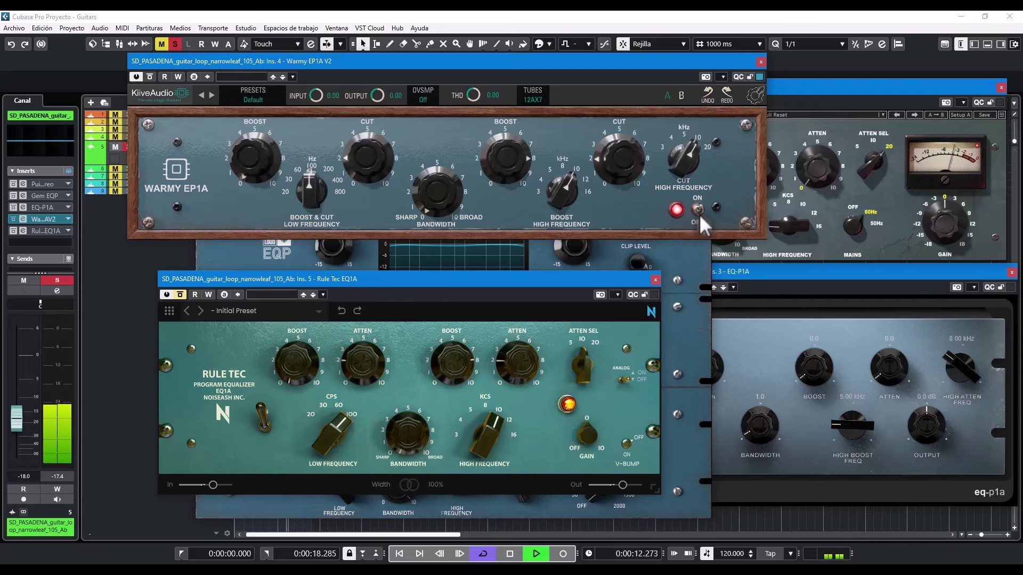
Step: Bring the EQ-P1A window forward, take it out of bypass and set its low-frequency attenuation to 2.0
{"action": "left_click", "coordinate": [727, 272]}
{"action": "left_click_drag", "start_coordinate": [738, 268], "coordinate": [648, 192]}
{"action": "left_click", "coordinate": [497, 208]}
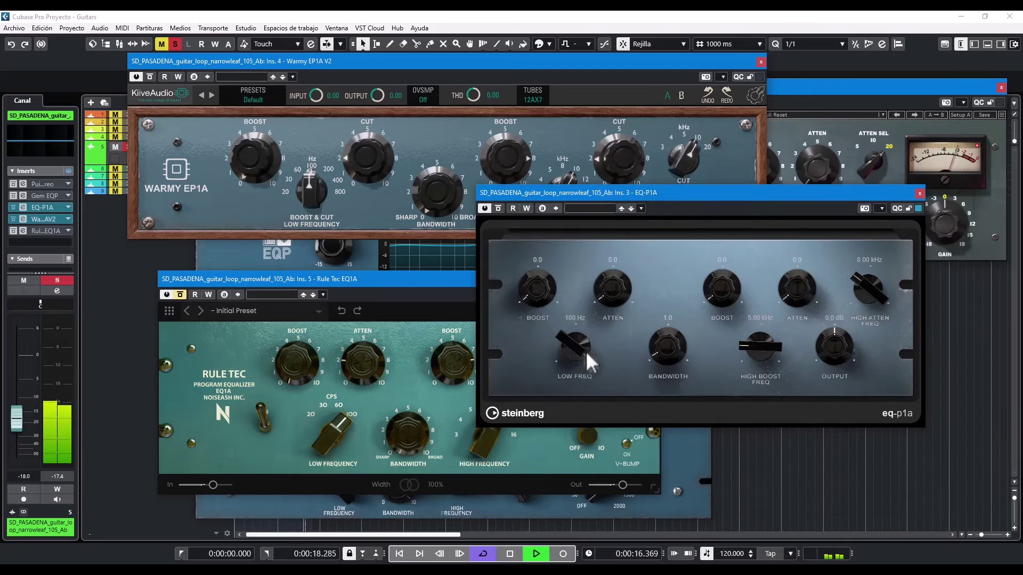
{"action": "left_click_drag", "start_coordinate": [582, 346], "coordinate": [610, 272]}
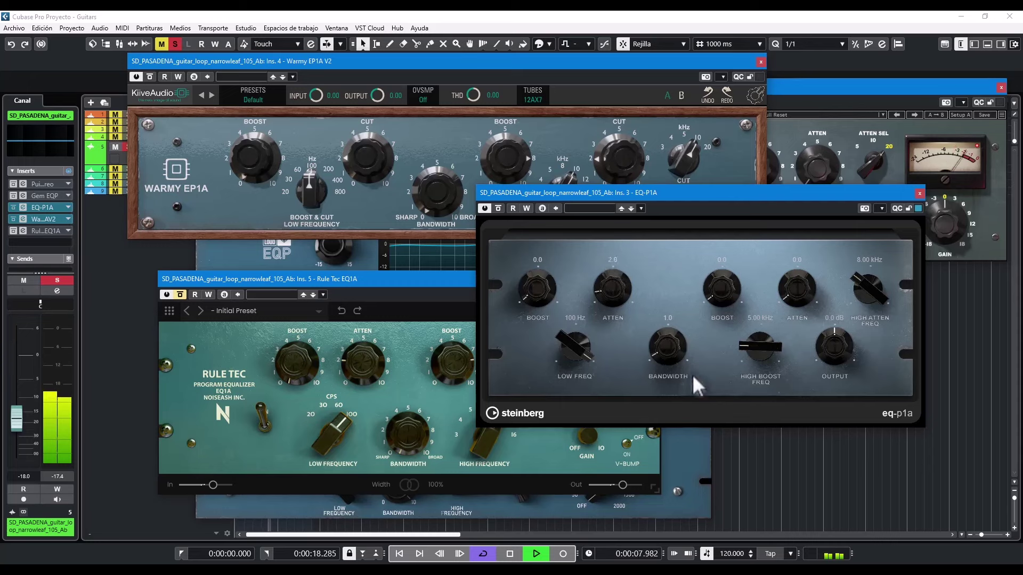
Step: Set the EQ-P1A's high-frequency boost to 8.0 at 10 kHz and its high-frequency attenuation to about 1.8 at 10 kHz
{"action": "left_click_drag", "start_coordinate": [643, 193], "coordinate": [687, 175]}
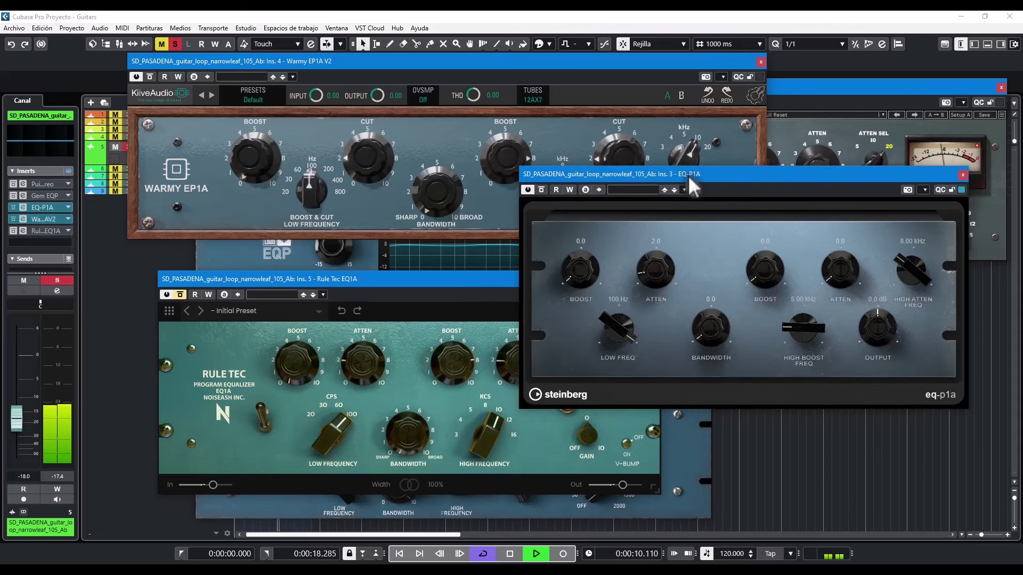
{"action": "left_click_drag", "start_coordinate": [808, 330], "coordinate": [816, 291]}
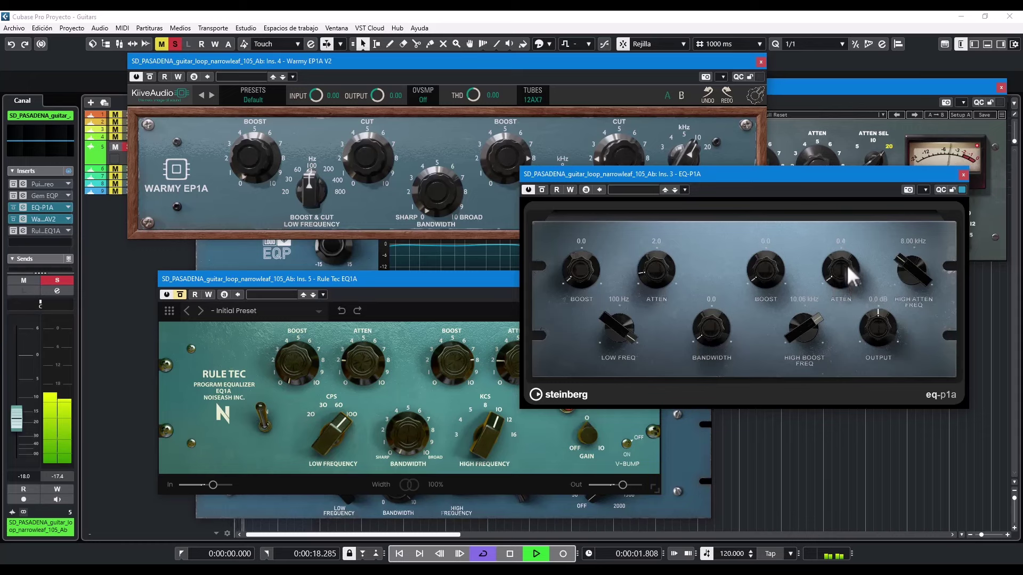
{"action": "left_click_drag", "start_coordinate": [846, 266], "coordinate": [840, 246]}
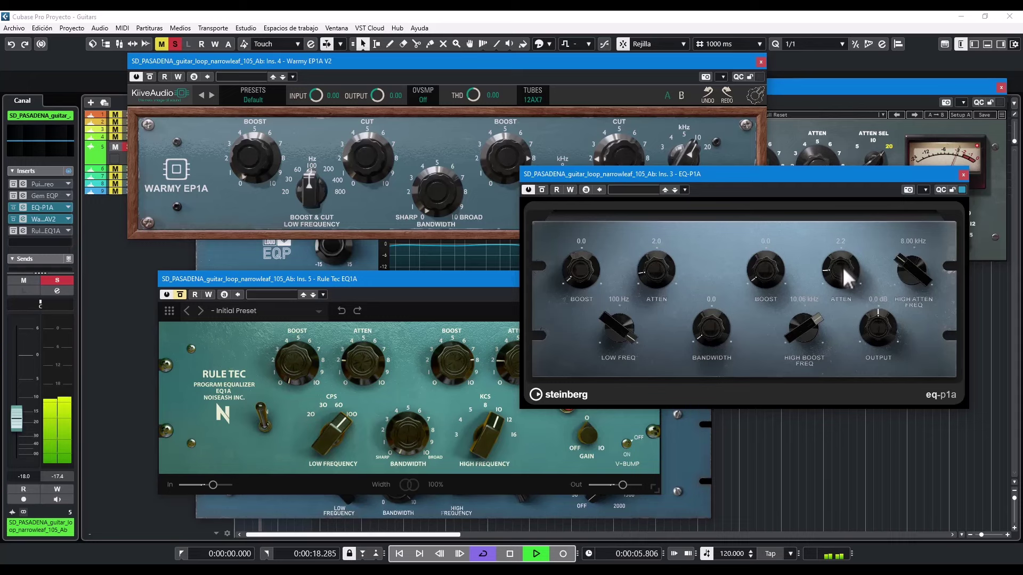
{"action": "left_click_drag", "start_coordinate": [847, 280], "coordinate": [772, 283]}
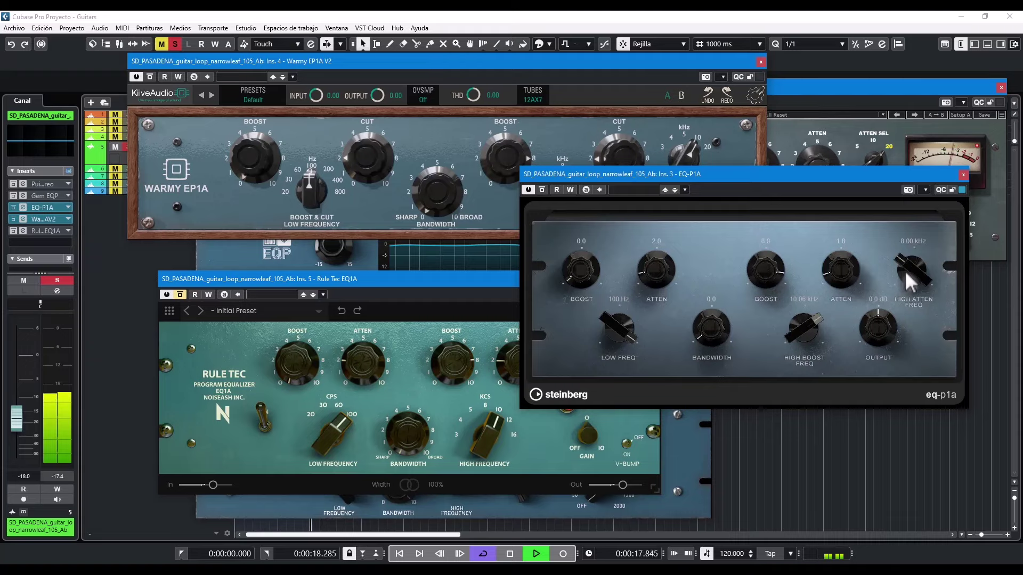
{"action": "mouse_move", "coordinate": [908, 270]}
{"action": "left_mouse_down"}
{"action": "mouse_move", "coordinate": [908, 255]}
{"action": "mouse_move", "coordinate": [912, 263]}
{"action": "left_mouse_up"}
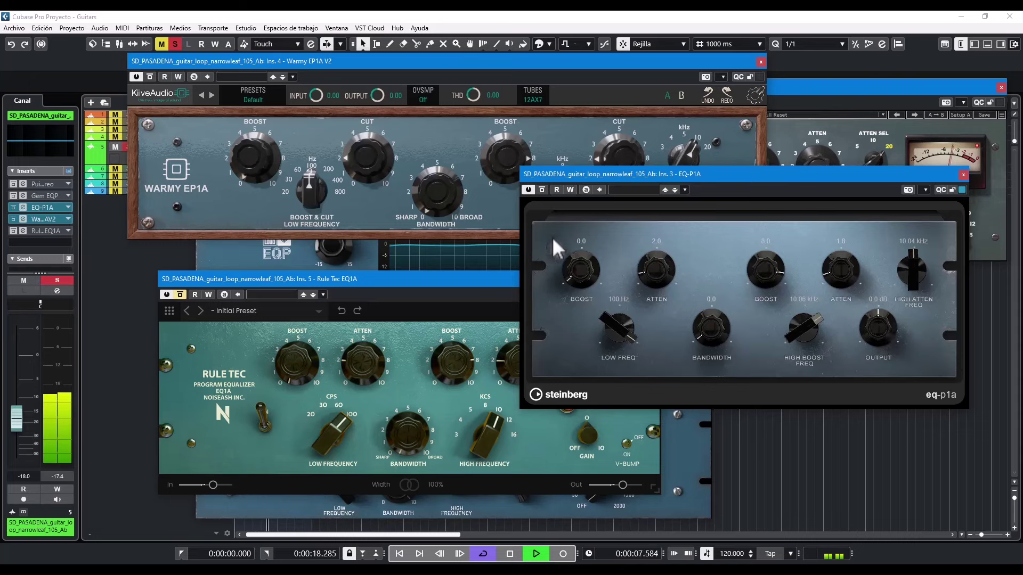
Step: Toggle the EQ-P1A's bypass repeatedly to compare the processed and dry guitar, leaving the plugin bypassed
{"action": "left_click", "coordinate": [543, 190]}
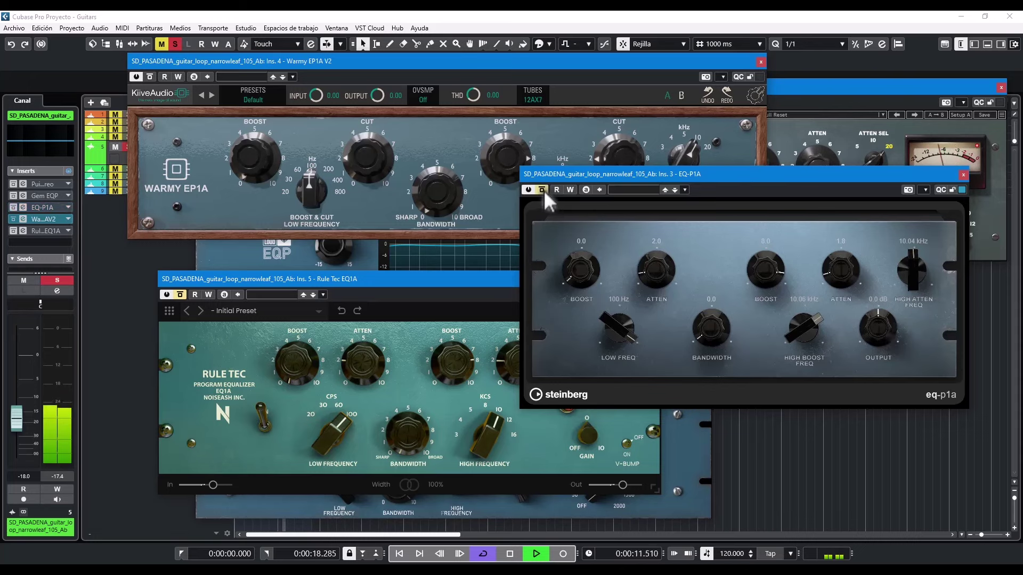
{"action": "left_click", "coordinate": [543, 191]}
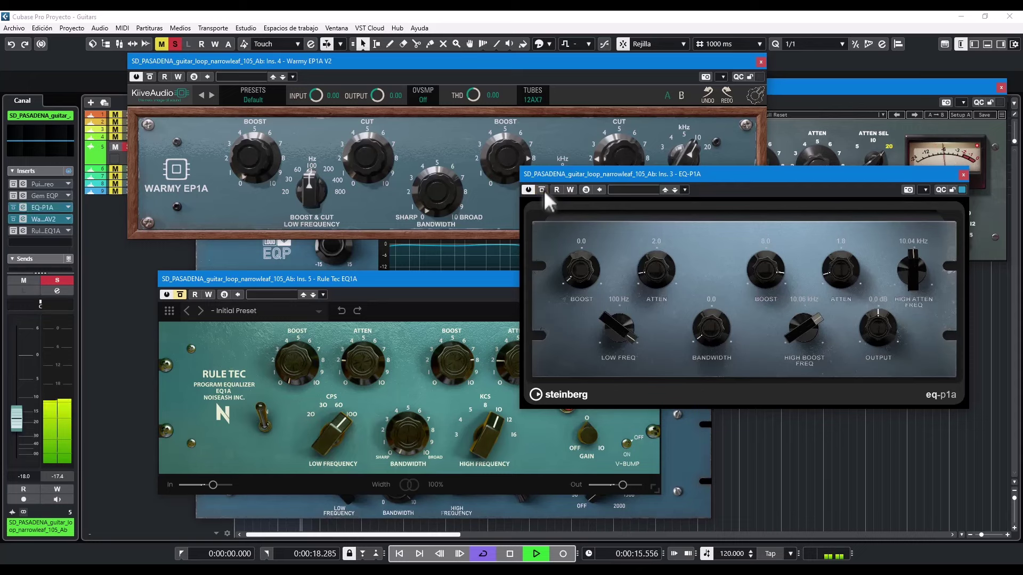
{"action": "left_click", "coordinate": [543, 190]}
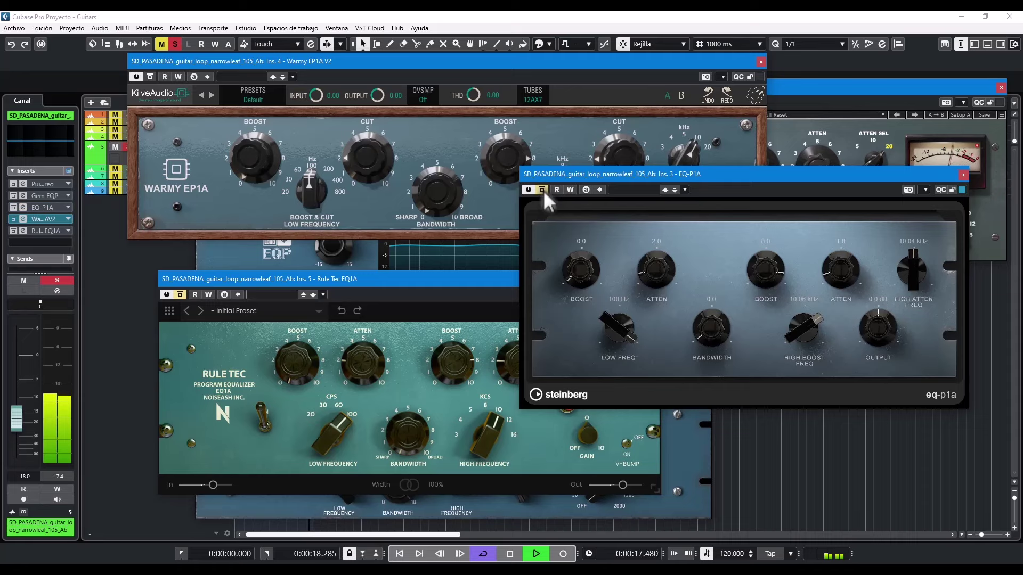
{"action": "left_click", "coordinate": [542, 190]}
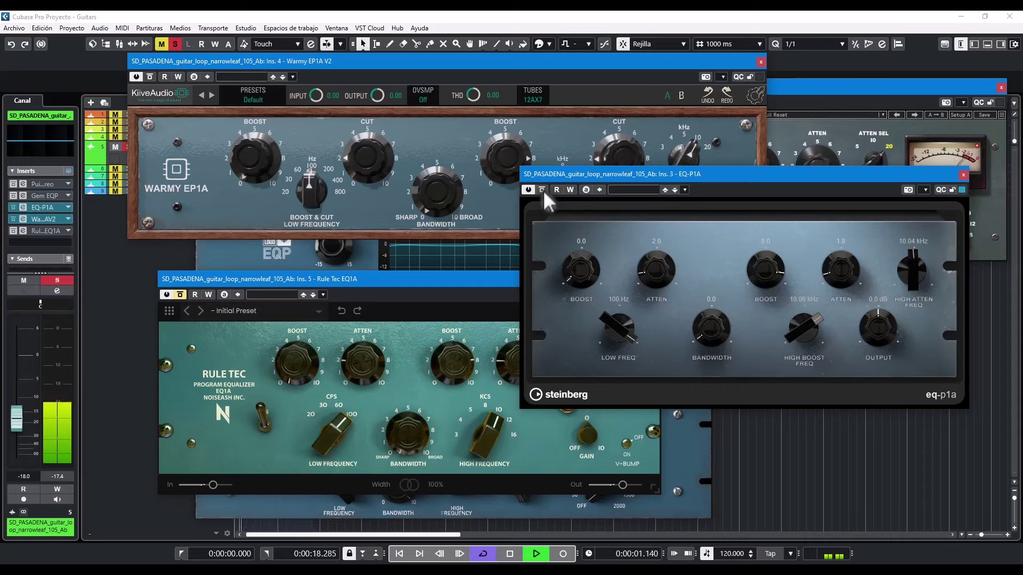
{"action": "left_click", "coordinate": [542, 189]}
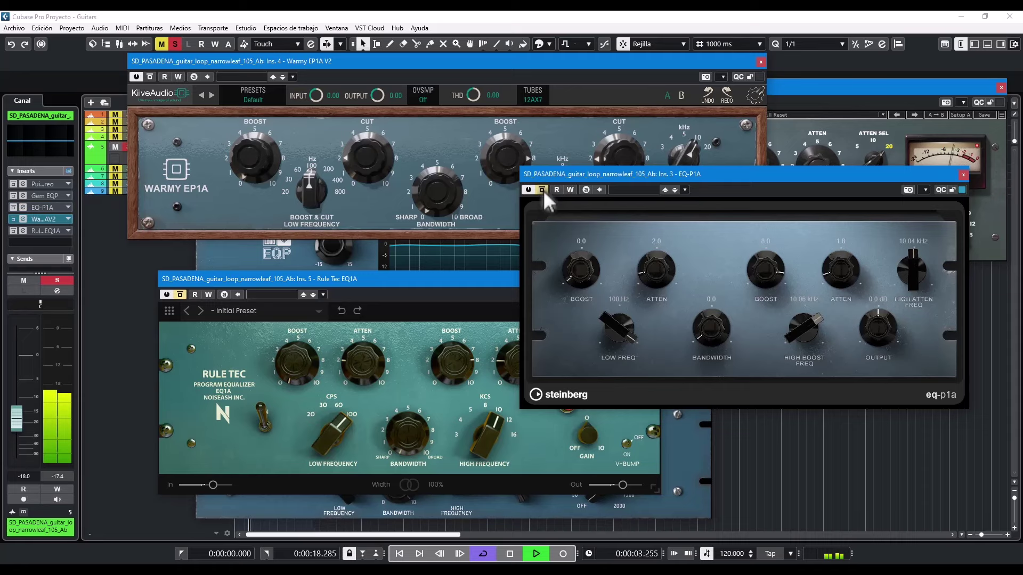
{"action": "left_click", "coordinate": [542, 191]}
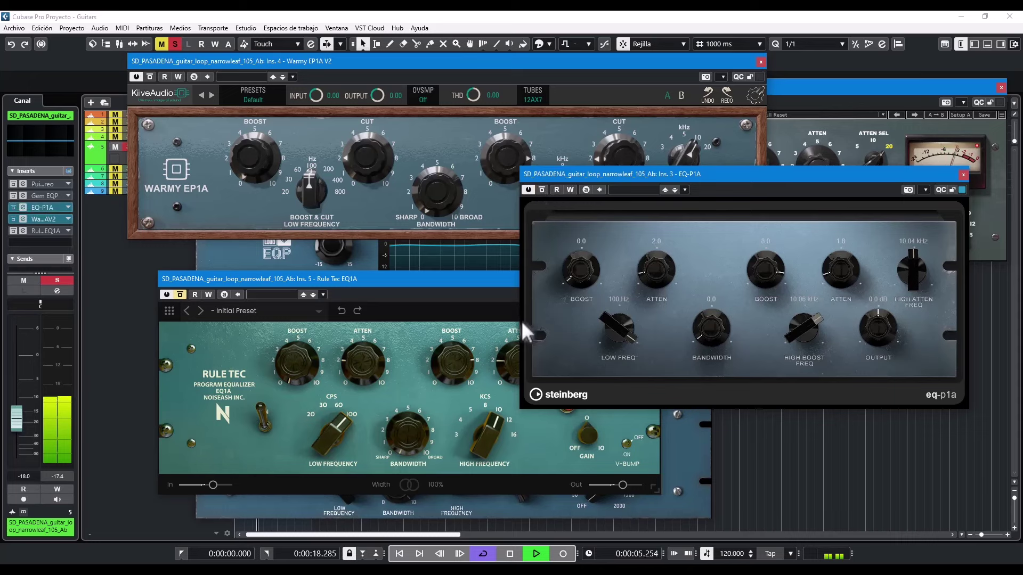
{"action": "left_click", "coordinate": [542, 189]}
Step: Close the EQ-P1A and Warmy EP1A windows, and bring the PuigTec EQP1A forward and out of bypass
{"action": "left_click", "coordinate": [963, 175]}
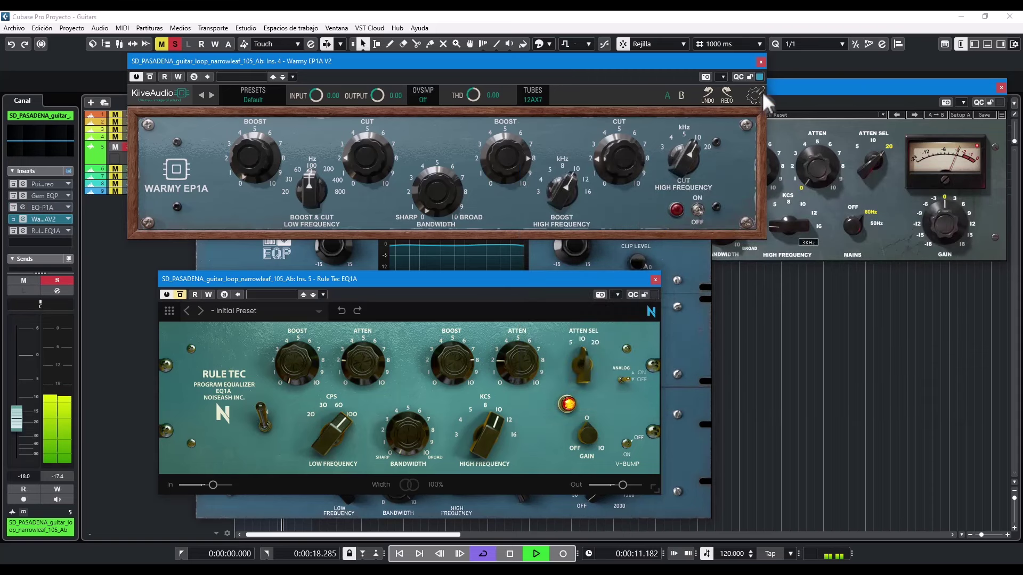
{"action": "left_click", "coordinate": [761, 62]}
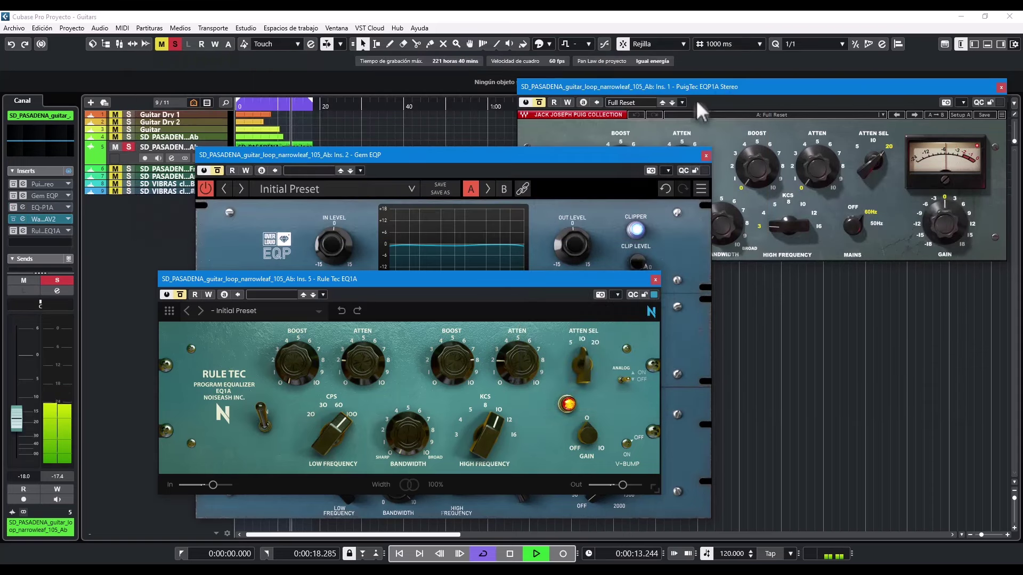
{"action": "left_click_drag", "start_coordinate": [682, 88], "coordinate": [659, 108]}
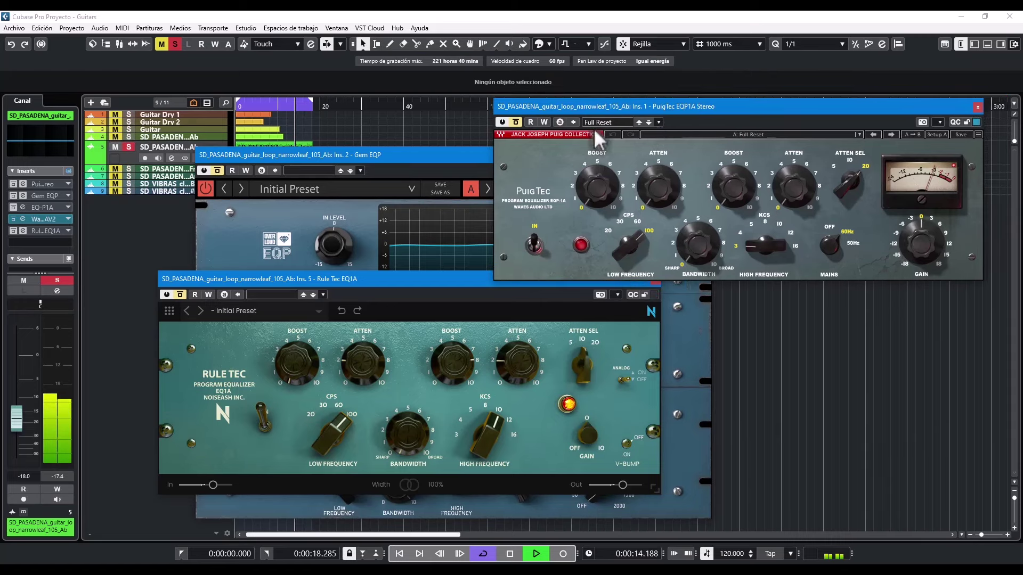
{"action": "left_click", "coordinate": [515, 122]}
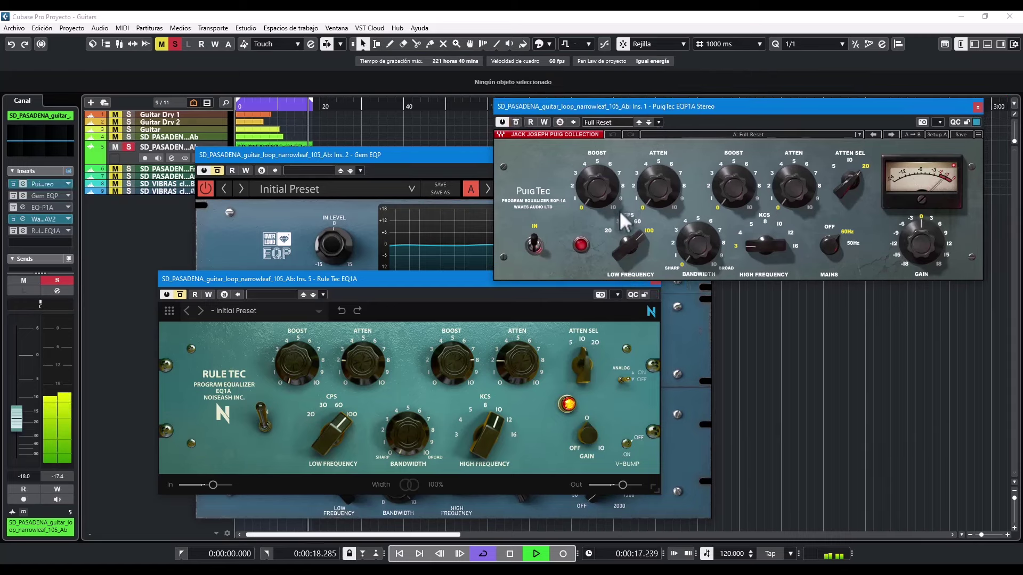
Step: Set the PuigTec EQP1A's low attenuation to 2, its high boost to 8 at 10 kHz and its high attenuation to about 2
{"action": "left_click_drag", "start_coordinate": [655, 198], "coordinate": [656, 184]}
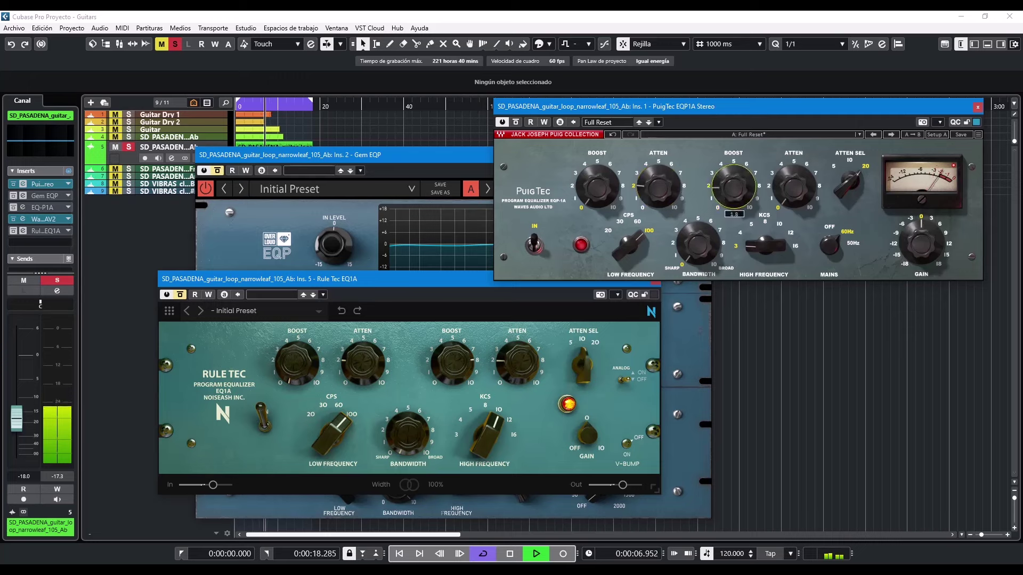
{"action": "left_click_drag", "start_coordinate": [733, 187], "coordinate": [734, 179]}
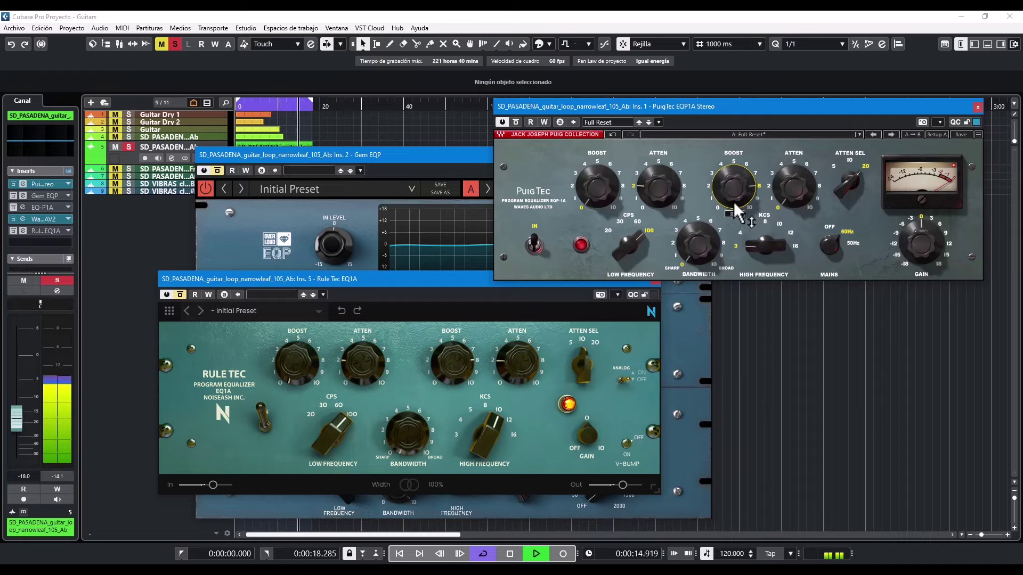
{"action": "mouse_move", "coordinate": [775, 254]}
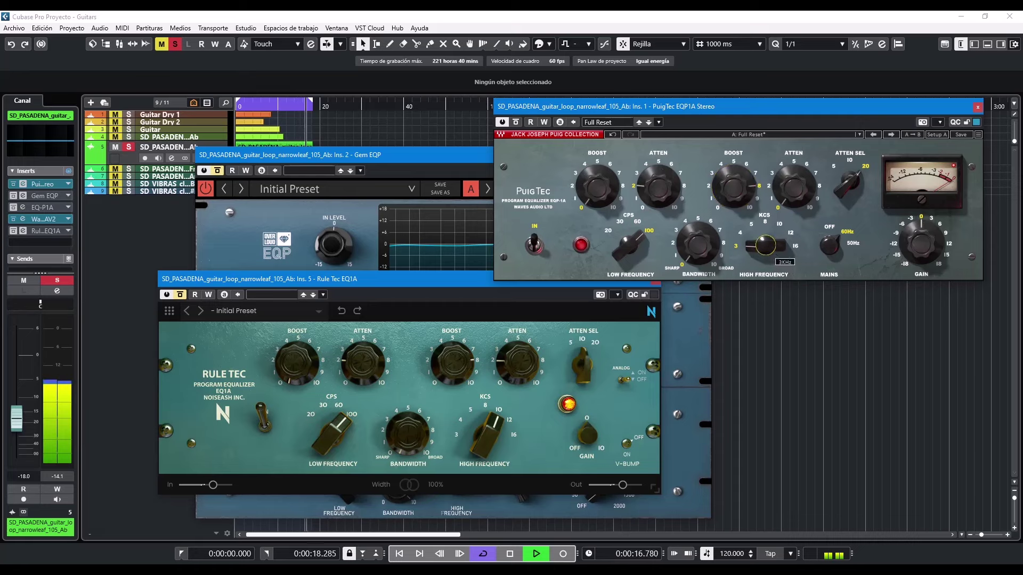
{"action": "left_click_drag", "start_coordinate": [765, 245], "coordinate": [792, 181]}
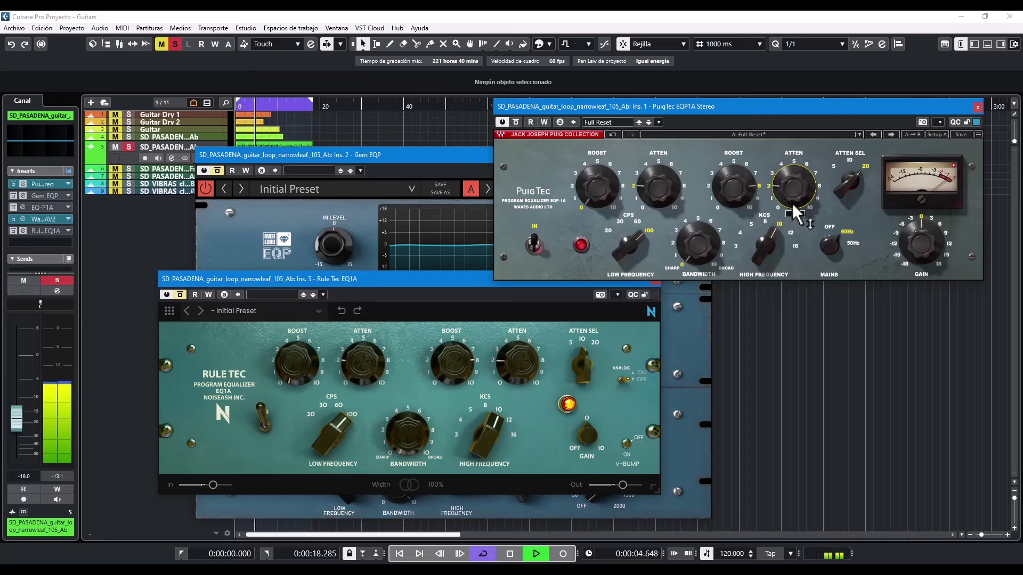
Step: Set the PuigTec EQP1A's attenuation selector to 10 and turn its mains hum setting off
{"action": "left_click_drag", "start_coordinate": [851, 180], "coordinate": [850, 188]}
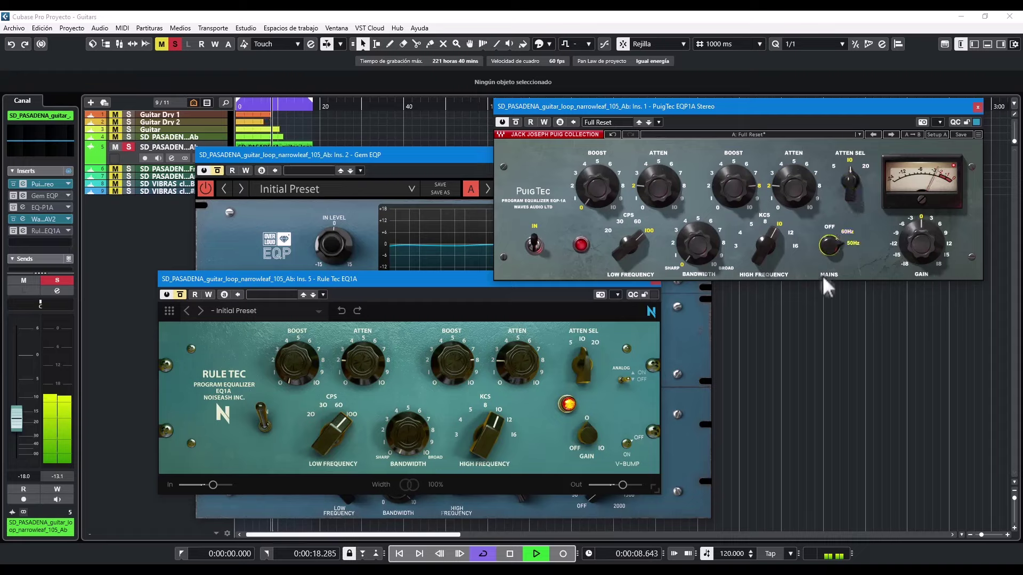
{"action": "left_click", "coordinate": [832, 248]}
{"action": "left_click", "coordinate": [832, 247]}
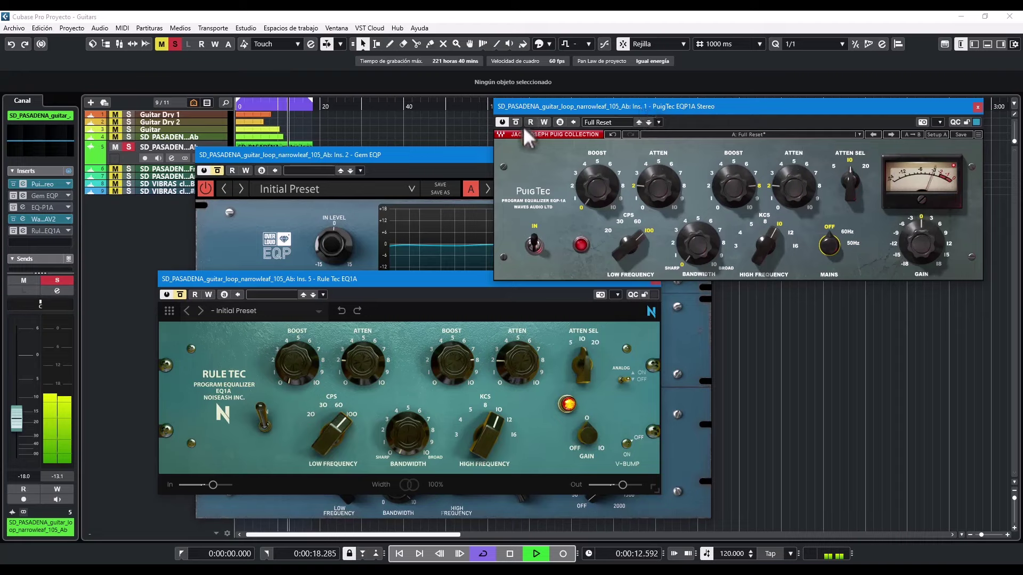
Step: Switch the PuigTec EQP1A in and out repeatedly to compare its effect on the guitar, leaving it switched out
{"action": "left_click", "coordinate": [534, 245]}
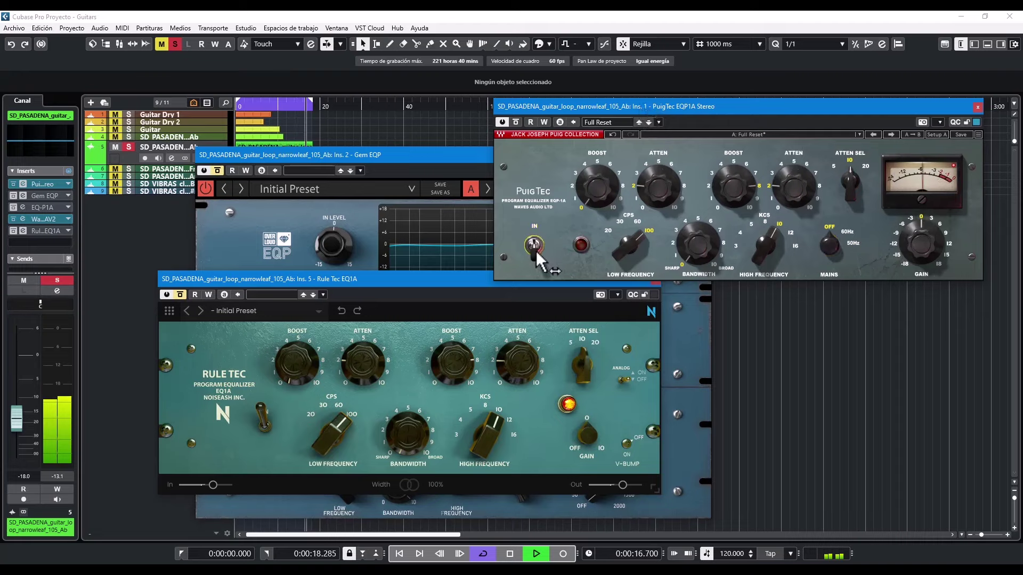
{"action": "left_click", "coordinate": [535, 246]}
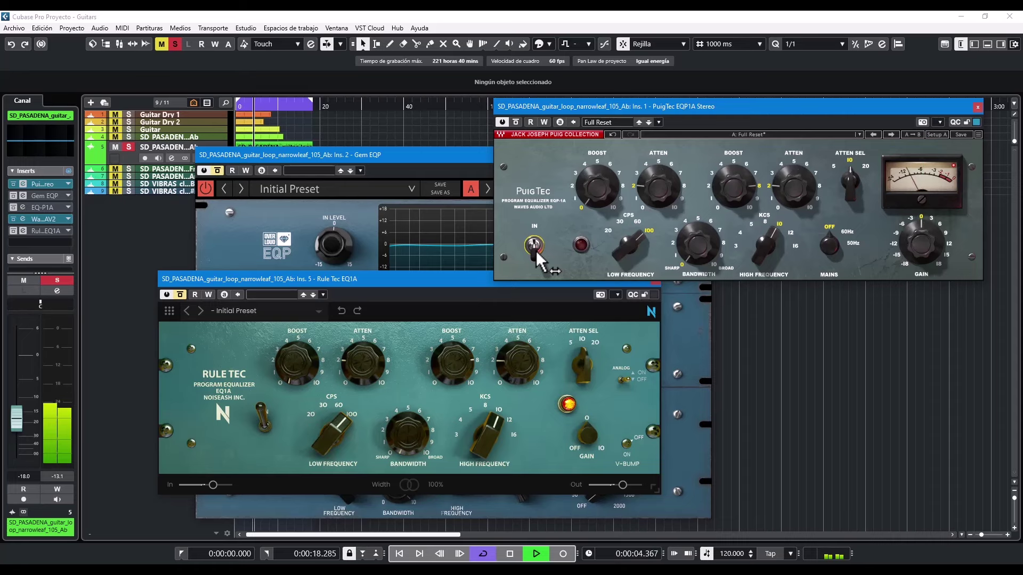
{"action": "left_click", "coordinate": [536, 250]}
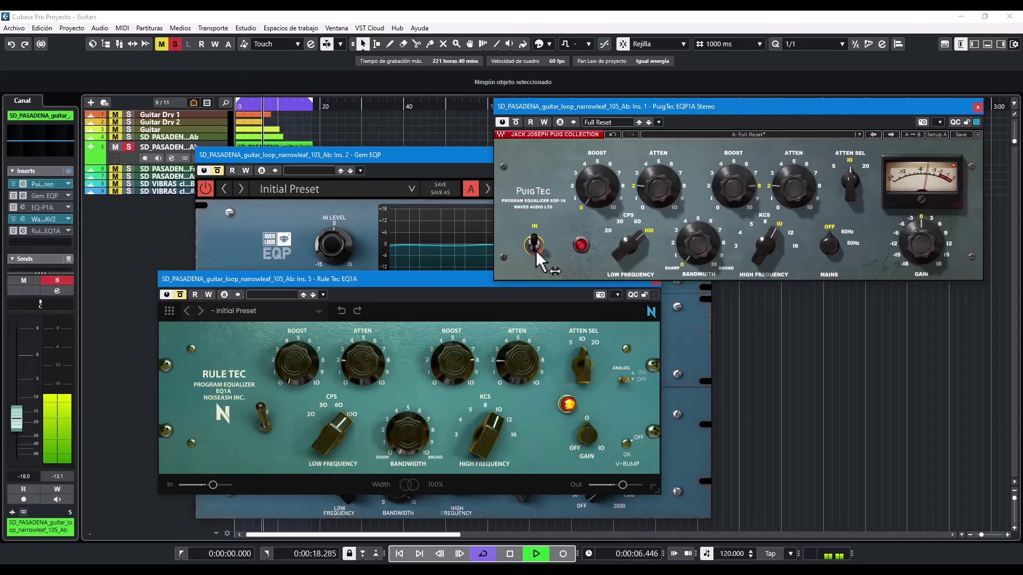
{"action": "left_click", "coordinate": [535, 251]}
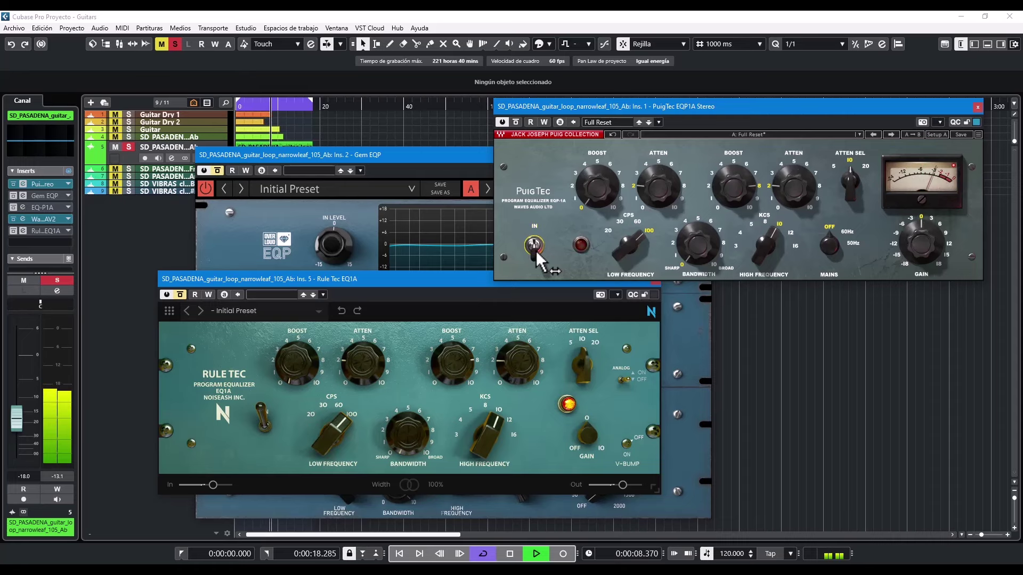
{"action": "left_click", "coordinate": [536, 250]}
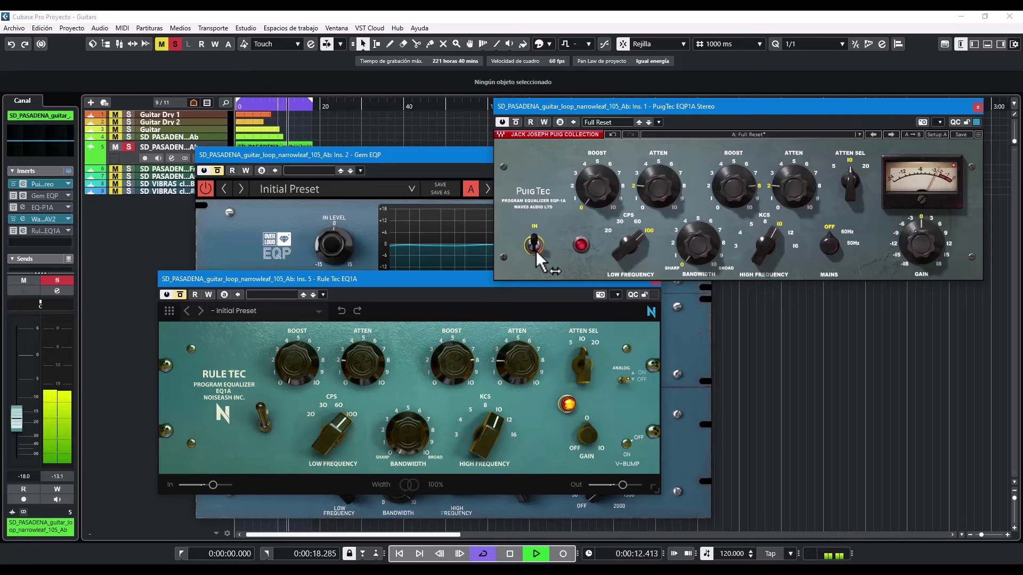
{"action": "left_click", "coordinate": [536, 250]}
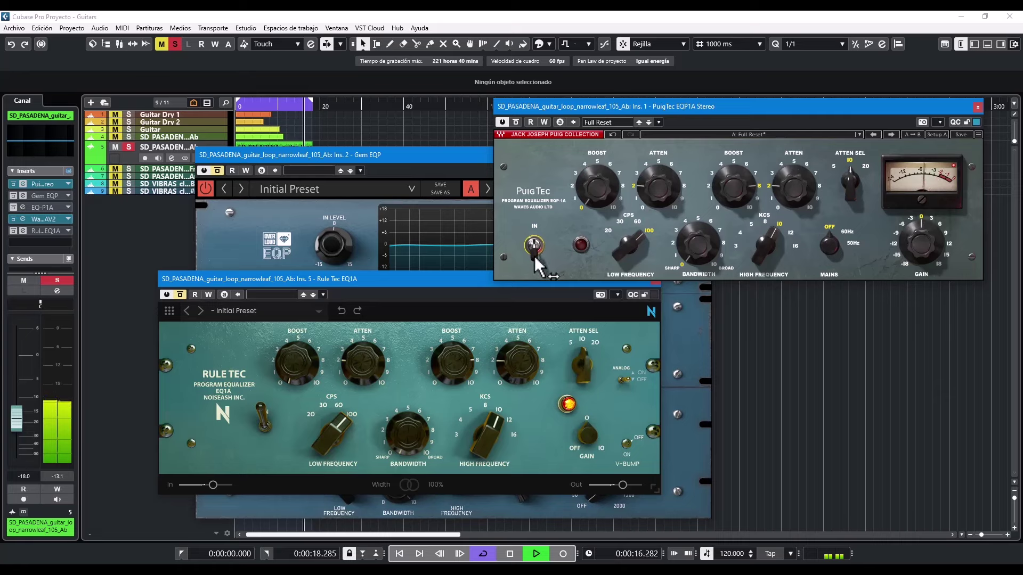
{"action": "left_click", "coordinate": [535, 255]}
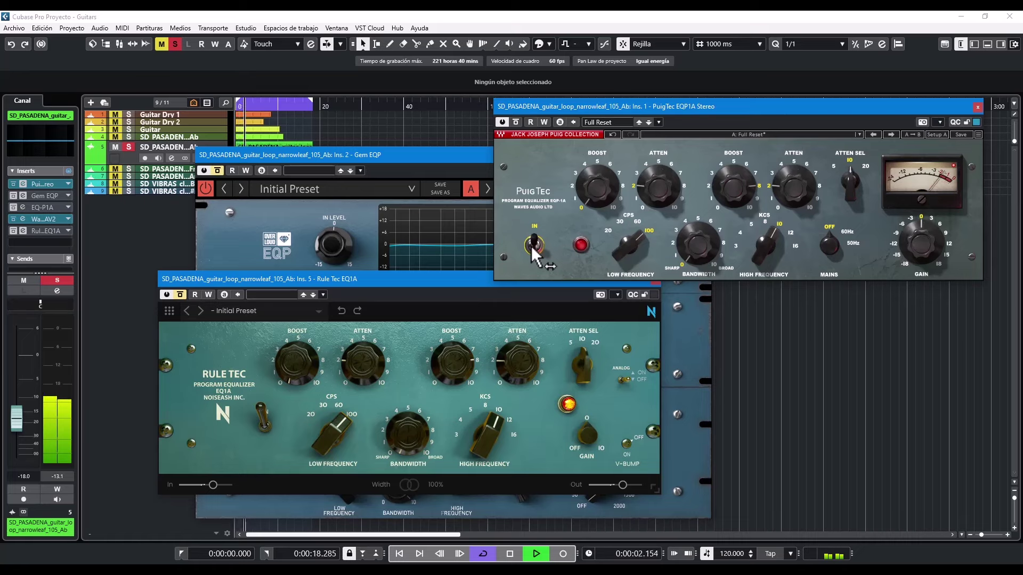
{"action": "left_click", "coordinate": [534, 255]}
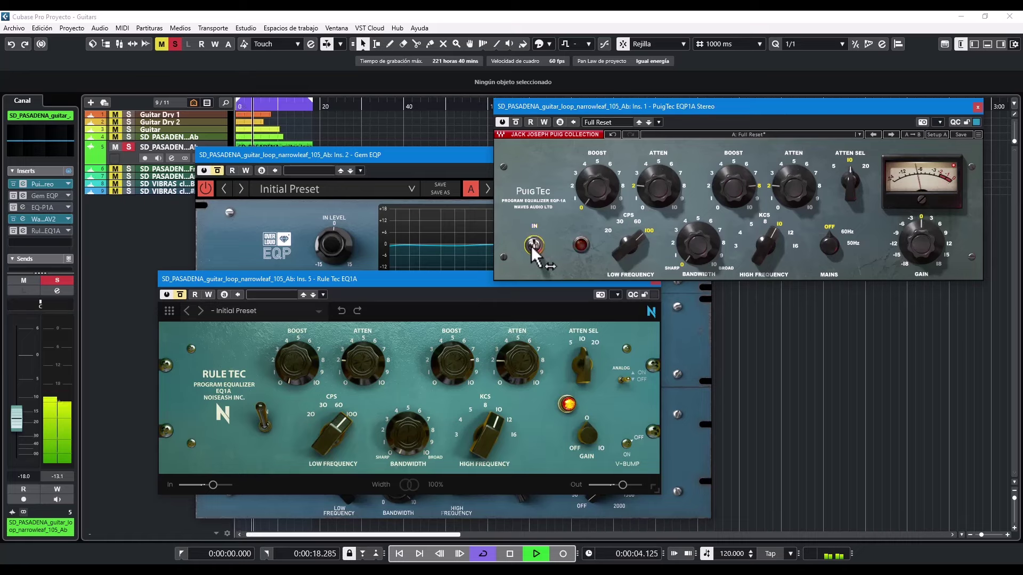
{"action": "left_click", "coordinate": [534, 255]}
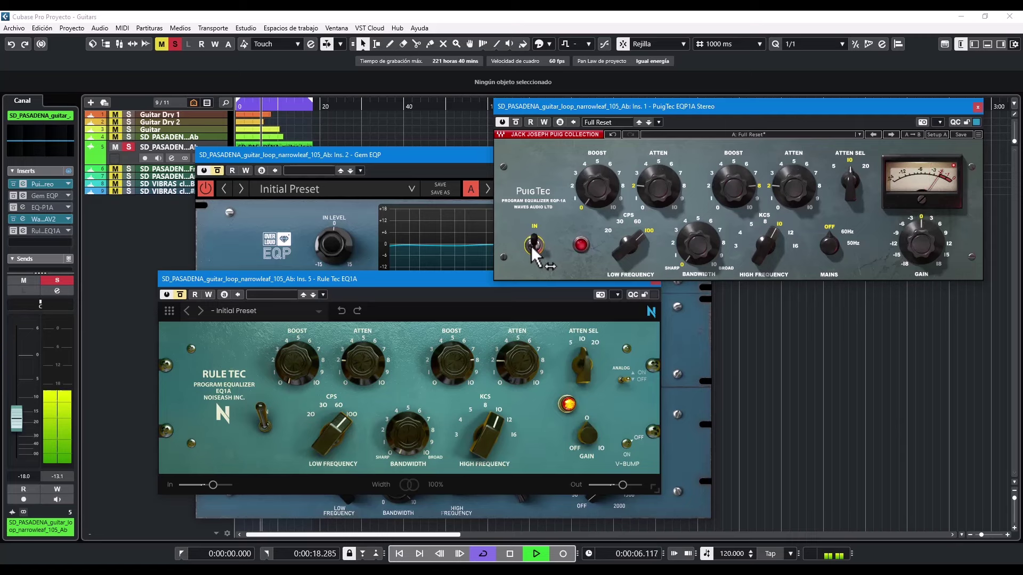
{"action": "left_click", "coordinate": [534, 248]}
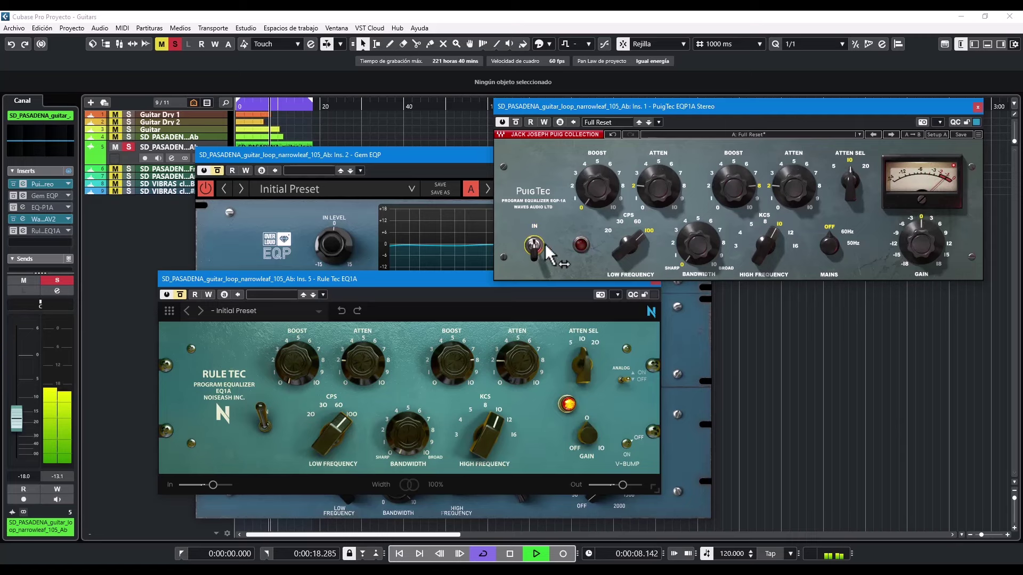
Step: Close the PuigTec window and spread the Gem EQP and Rule Tec EQ1A windows apart, with the Gem EQP powered off
{"action": "left_click", "coordinate": [978, 106]}
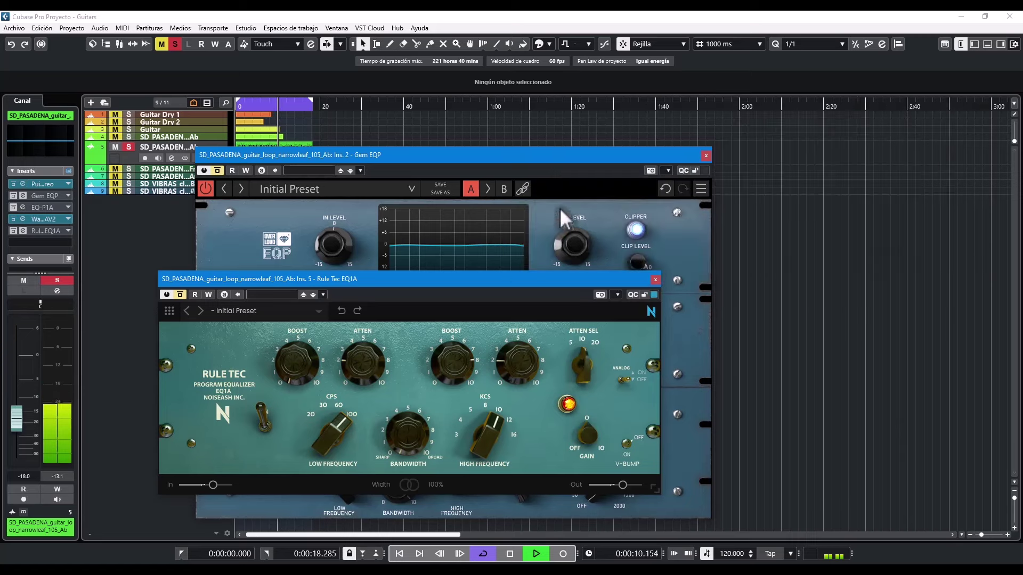
{"action": "left_click_drag", "start_coordinate": [516, 158], "coordinate": [750, 72]}
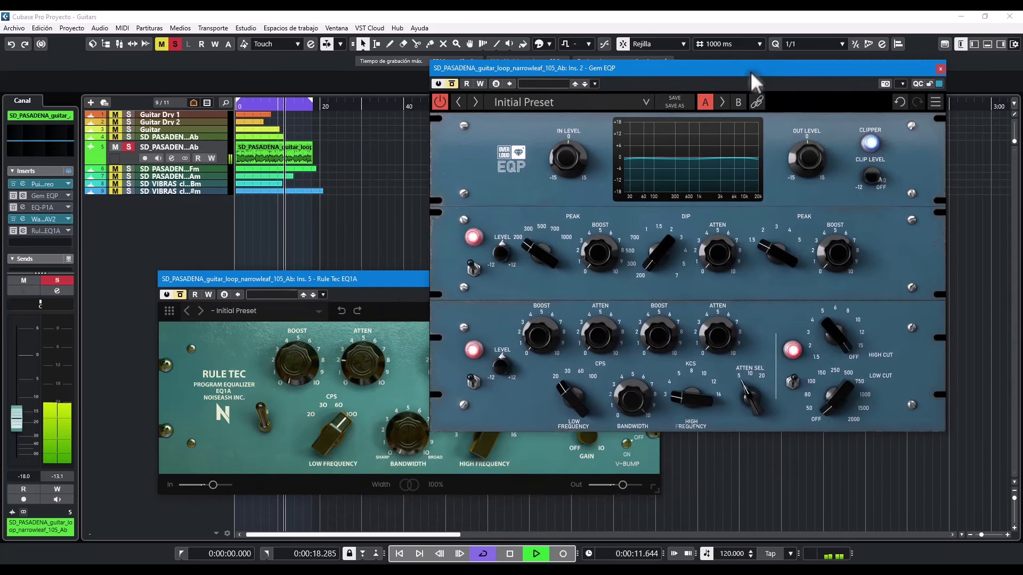
{"action": "left_click", "coordinate": [441, 101]}
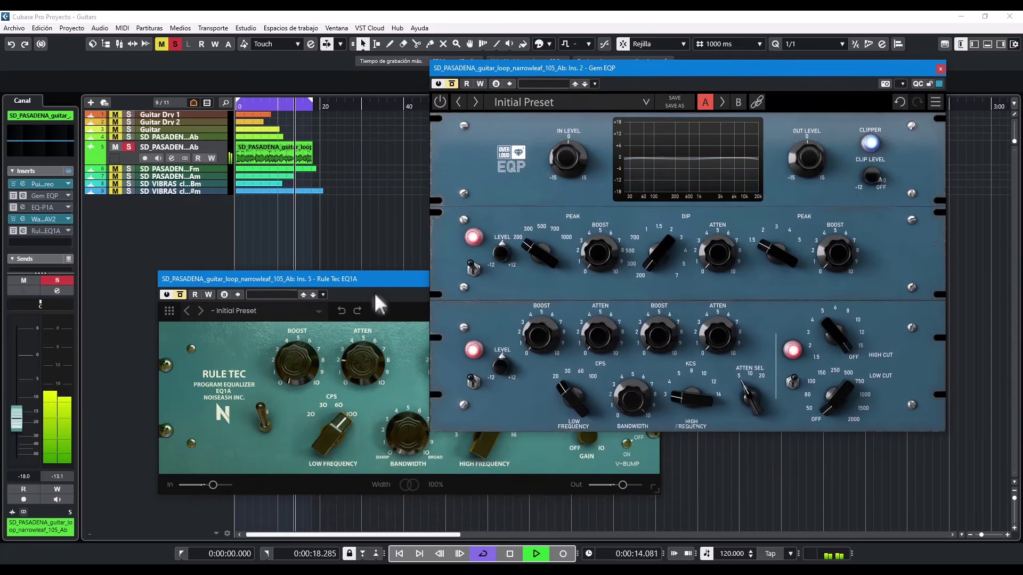
{"action": "left_click_drag", "start_coordinate": [338, 284], "coordinate": [191, 306]}
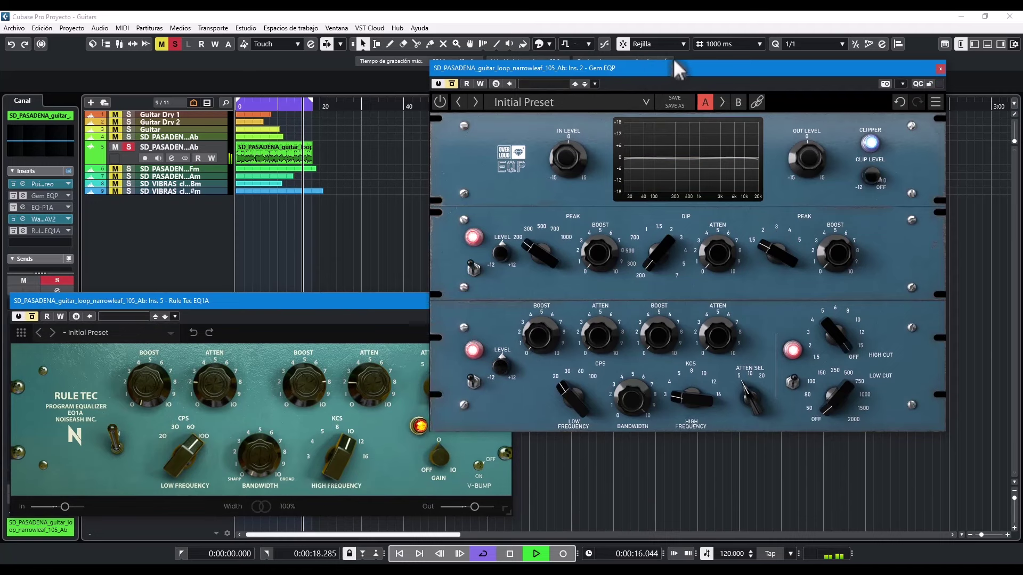
Step: Switch off the Gem EQP's middle peak/dip section, set its low frequency to 100 and raise its low attenuation
{"action": "left_click_drag", "start_coordinate": [673, 66], "coordinate": [697, 55]}
{"action": "left_click", "coordinate": [498, 258]}
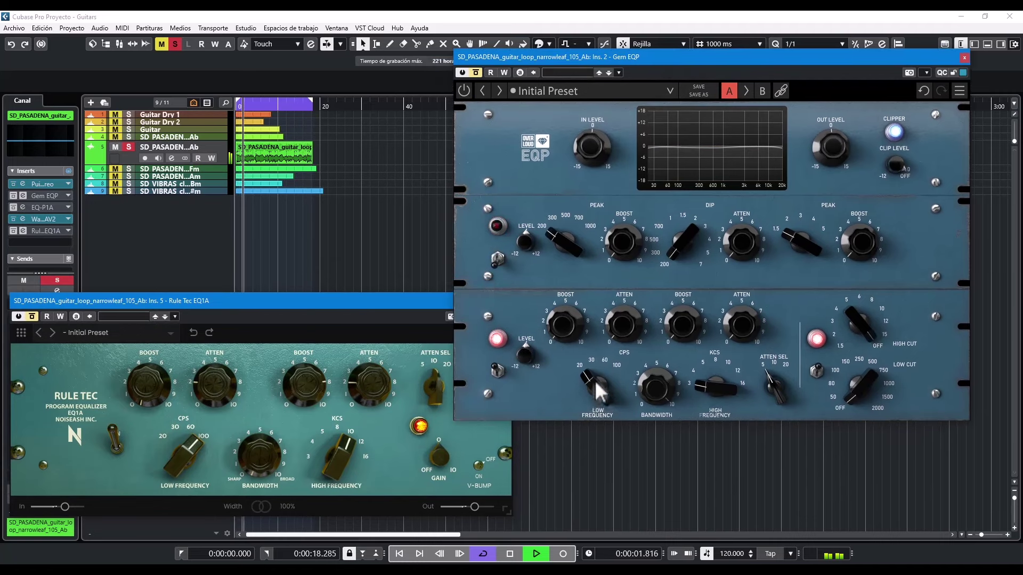
{"action": "left_click_drag", "start_coordinate": [593, 388], "coordinate": [593, 370]}
{"action": "left_click_drag", "start_coordinate": [621, 326], "coordinate": [621, 312]}
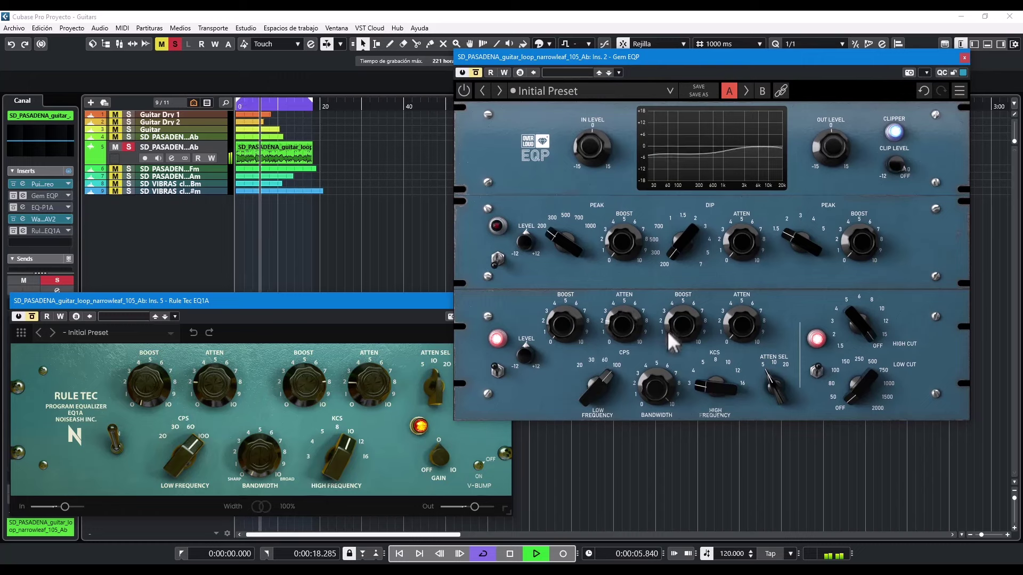
Step: Raise the Gem EQP's high boost at 10 KCS, set its attenuation selector to 10 and switch off its high/low cut section
{"action": "left_click_drag", "start_coordinate": [703, 382], "coordinate": [703, 371]}
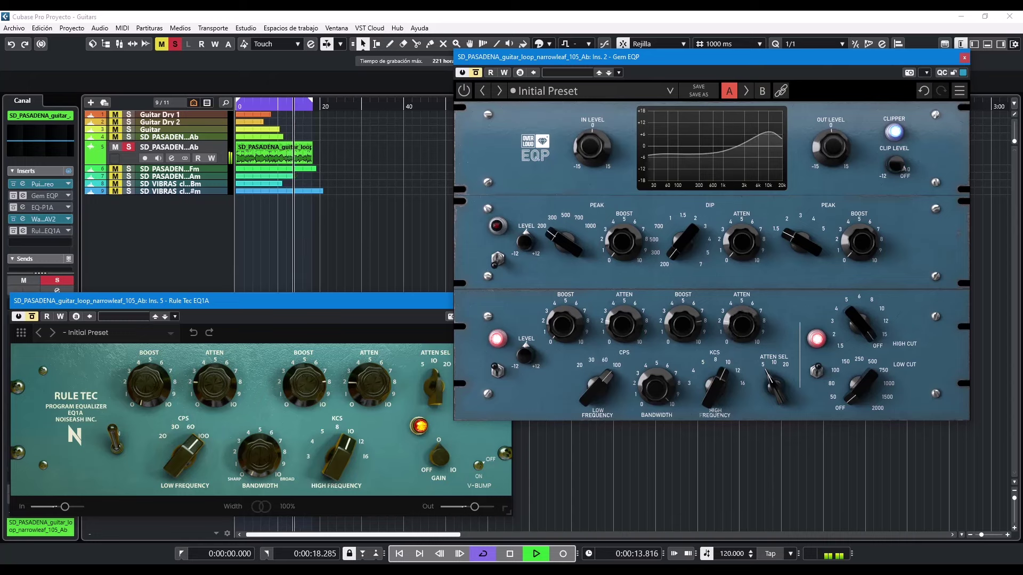
{"action": "left_click_drag", "start_coordinate": [647, 410], "coordinate": [647, 401]}
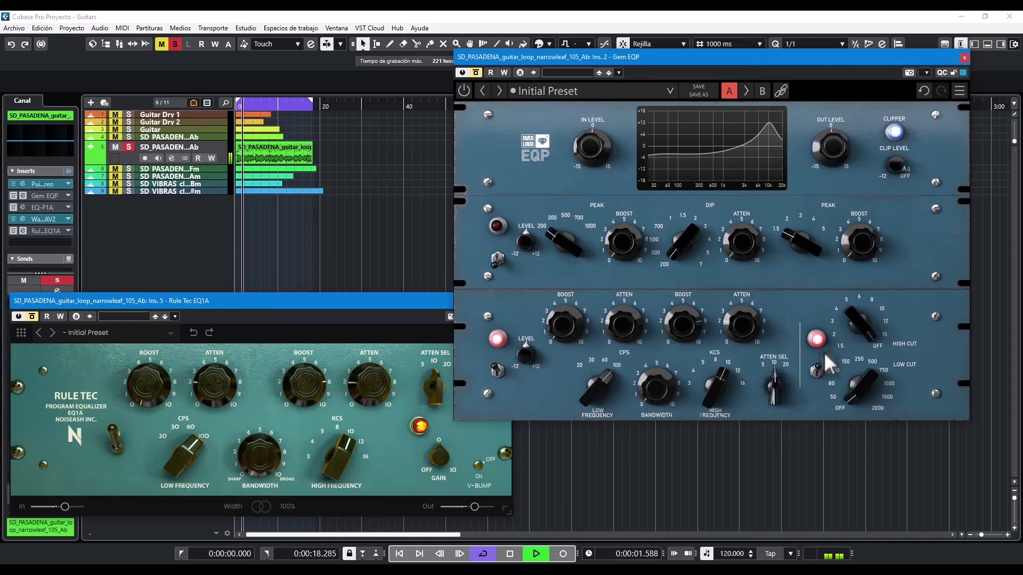
{"action": "left_click", "coordinate": [817, 373]}
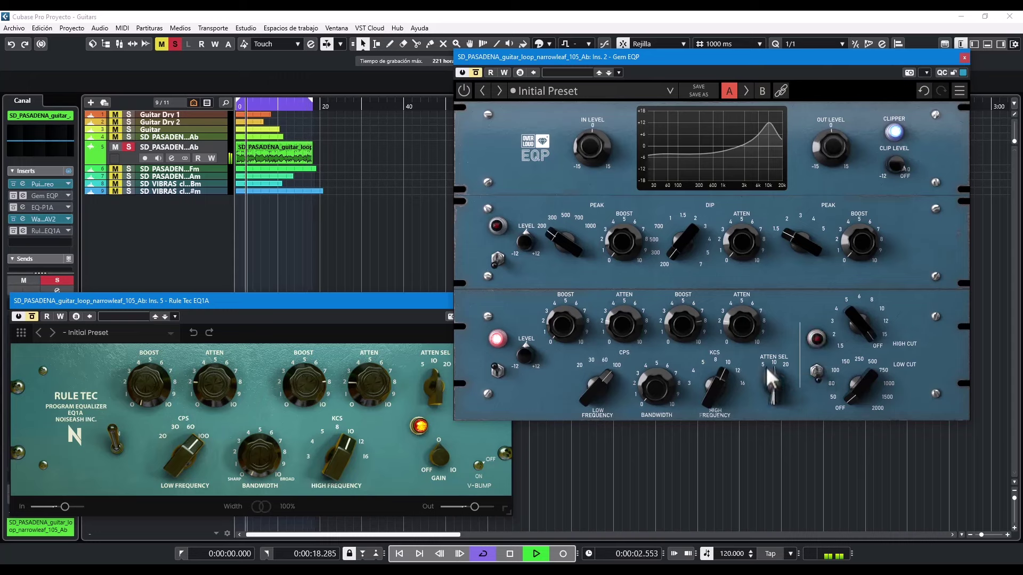
Step: Power on the Gem EQP and switch its boost/attenuation section in and out repeatedly to compare the guitar's sound, leaving the plugin bypassed
{"action": "left_click", "coordinate": [497, 371]}
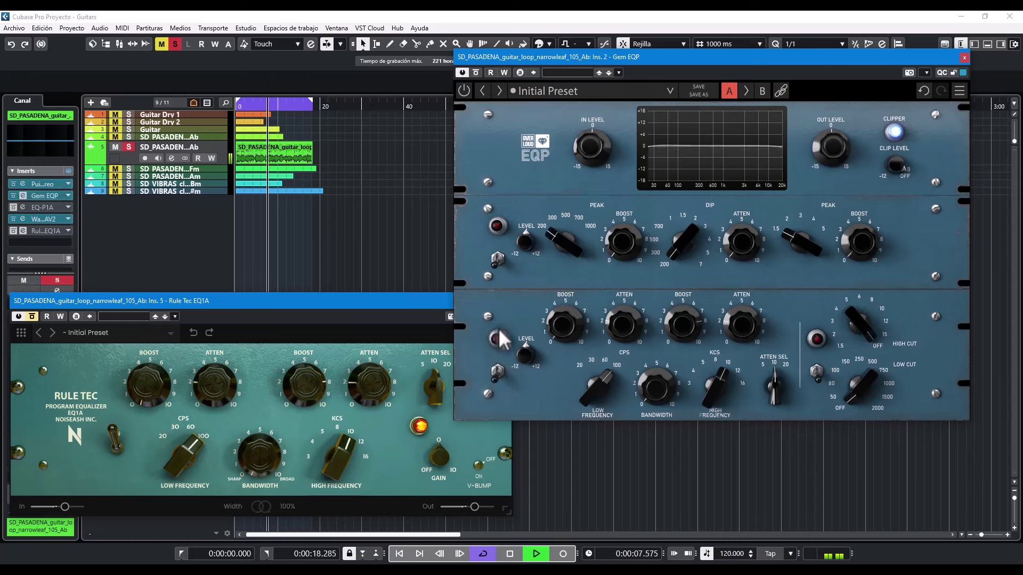
{"action": "left_click", "coordinate": [496, 372]}
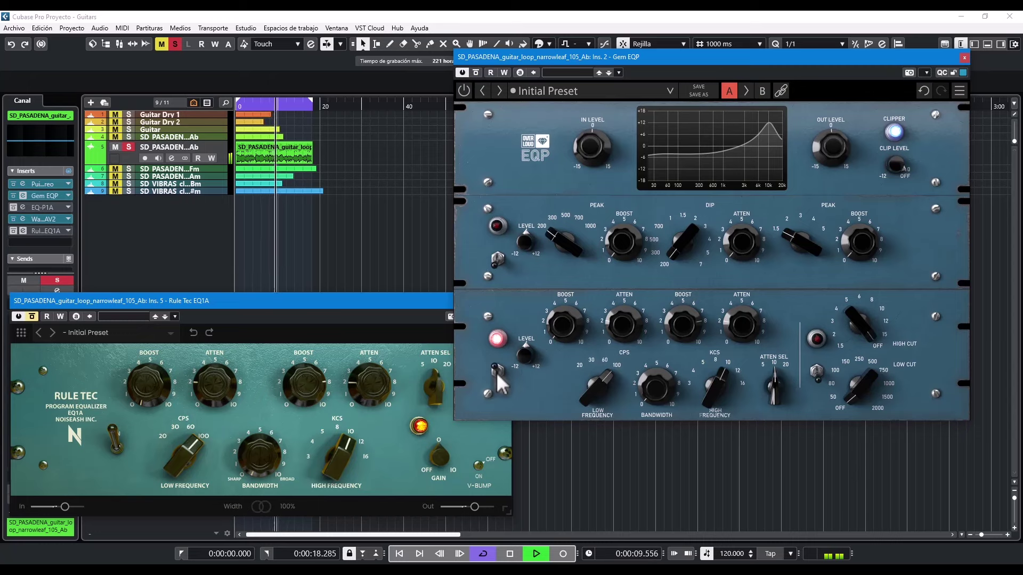
{"action": "left_click", "coordinate": [464, 91]}
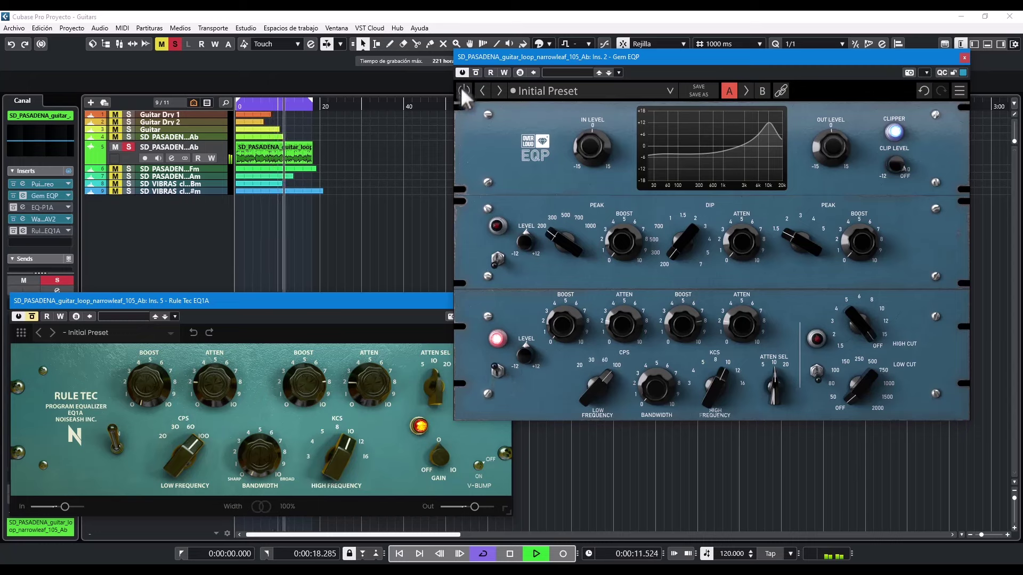
{"action": "left_click", "coordinate": [497, 373]}
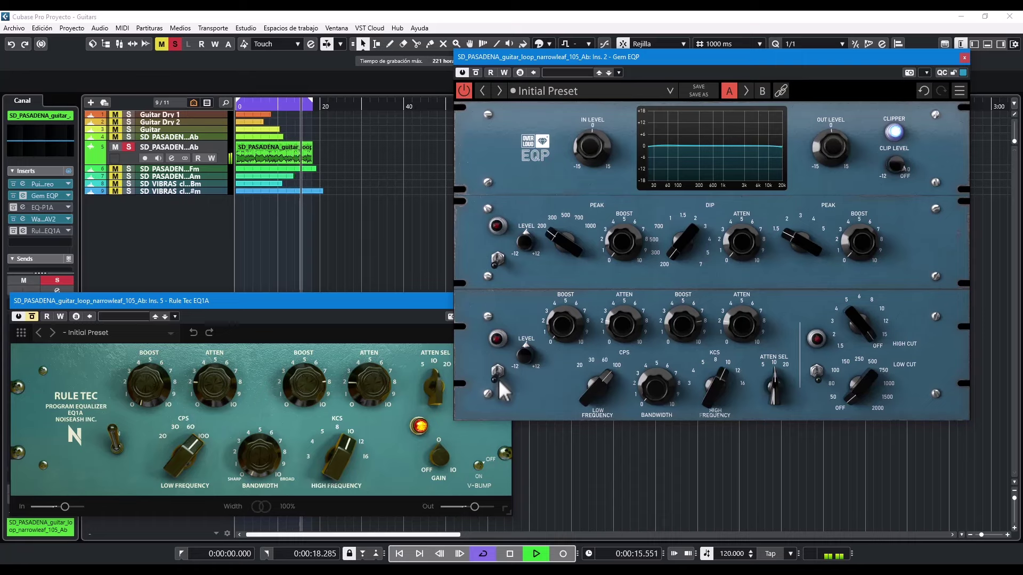
{"action": "left_click", "coordinate": [497, 373]}
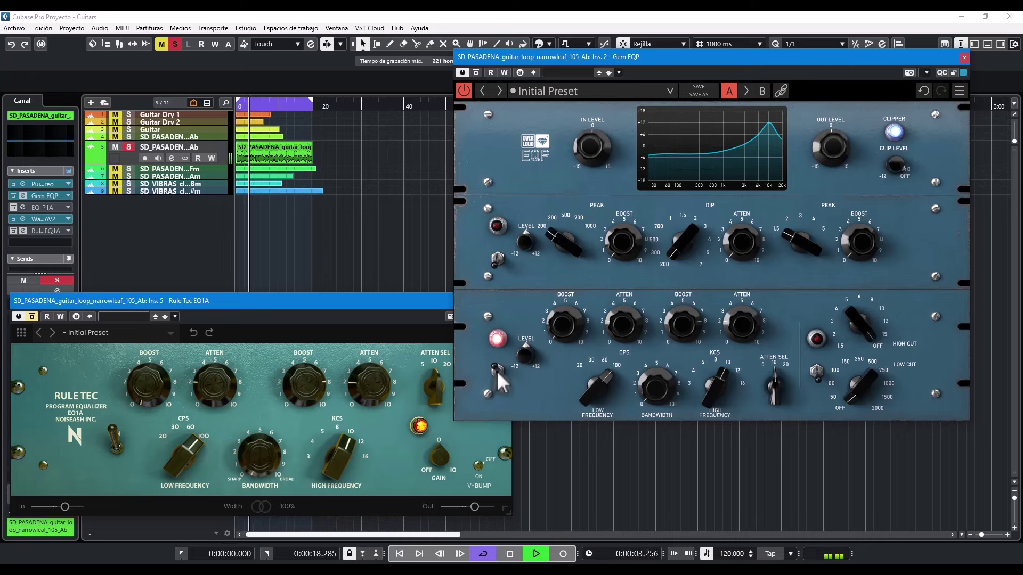
{"action": "left_click", "coordinate": [497, 373]}
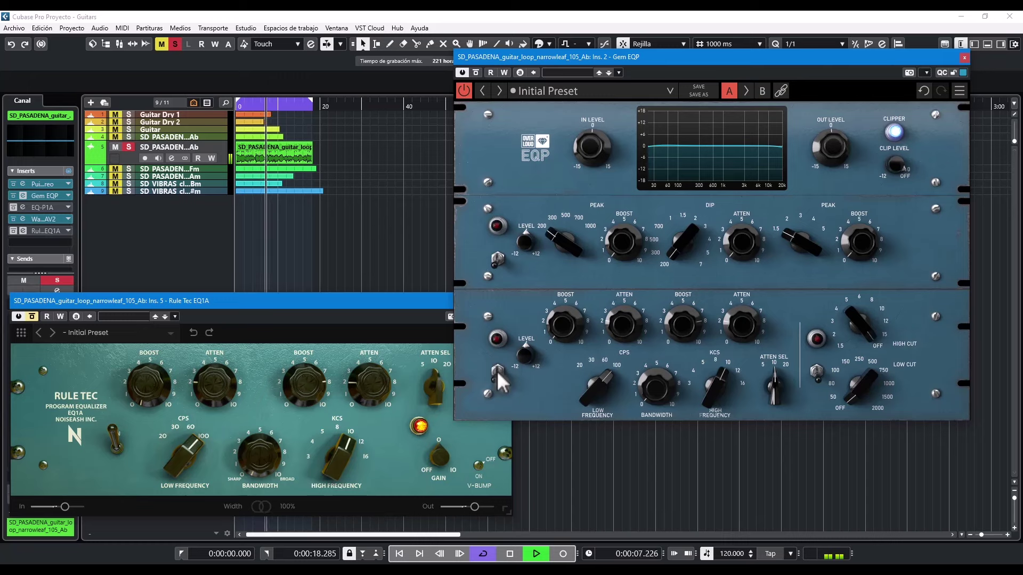
{"action": "left_click", "coordinate": [497, 374]}
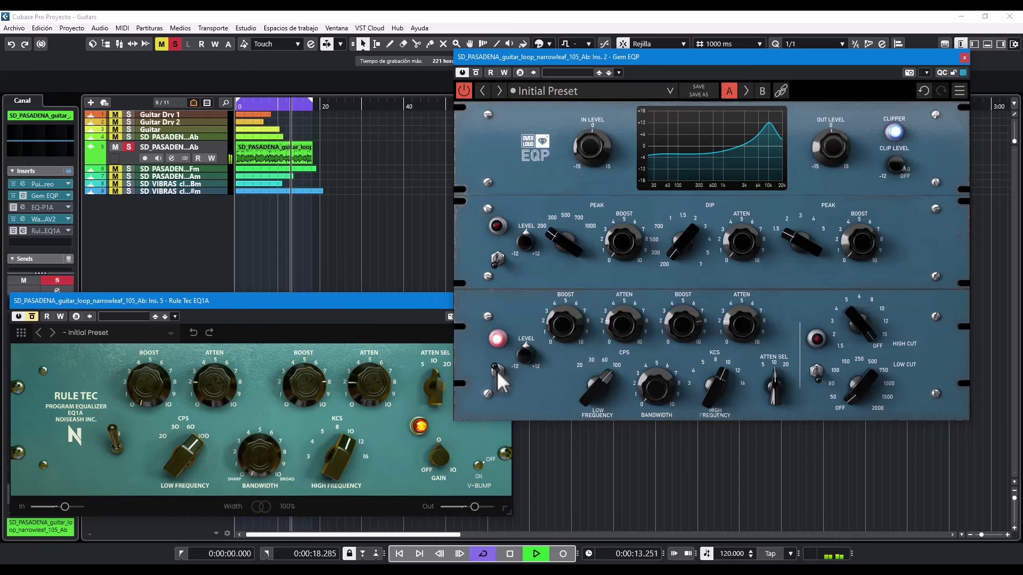
{"action": "left_click", "coordinate": [496, 370]}
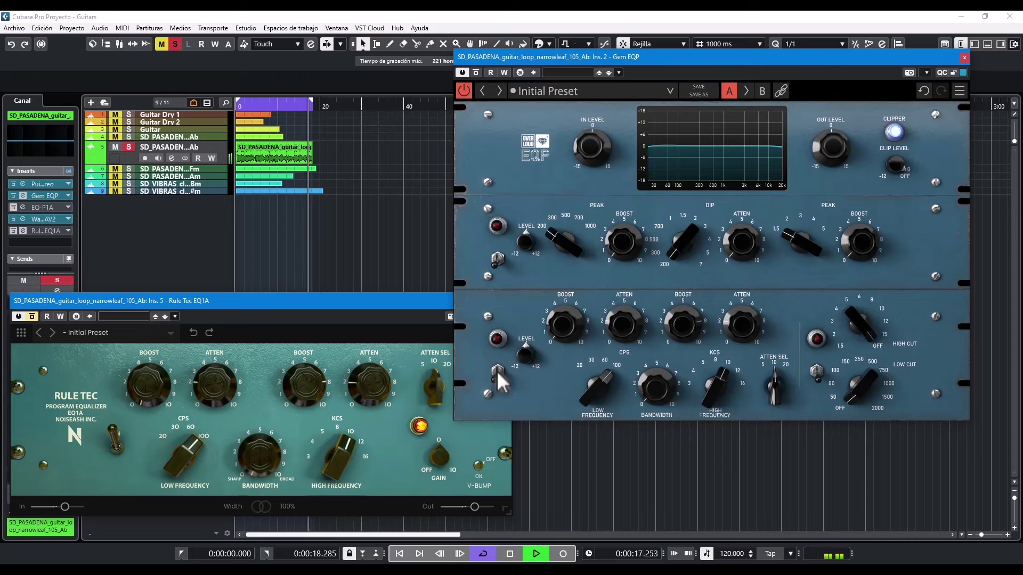
{"action": "left_click", "coordinate": [497, 370]}
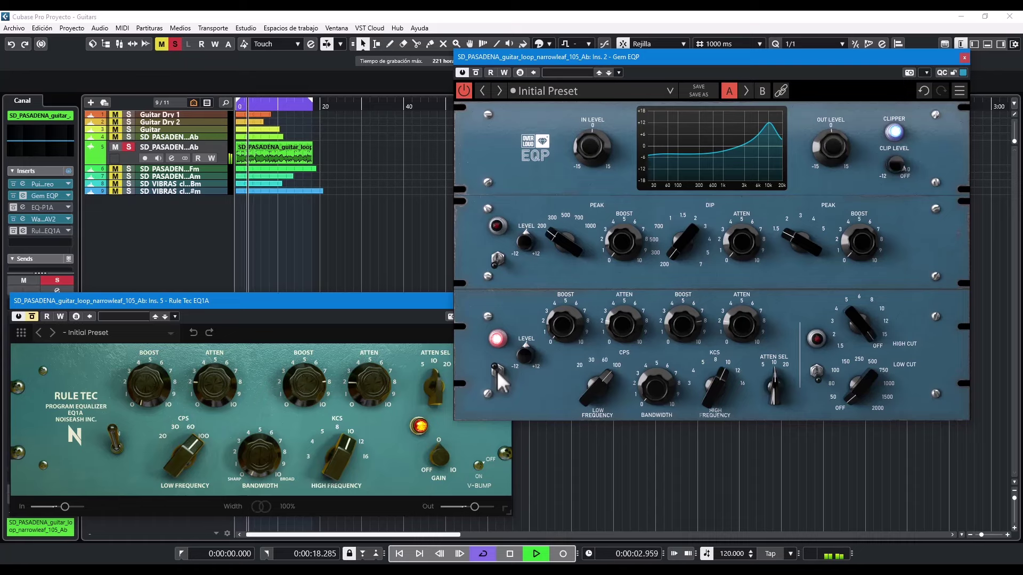
{"action": "left_click", "coordinate": [496, 370]}
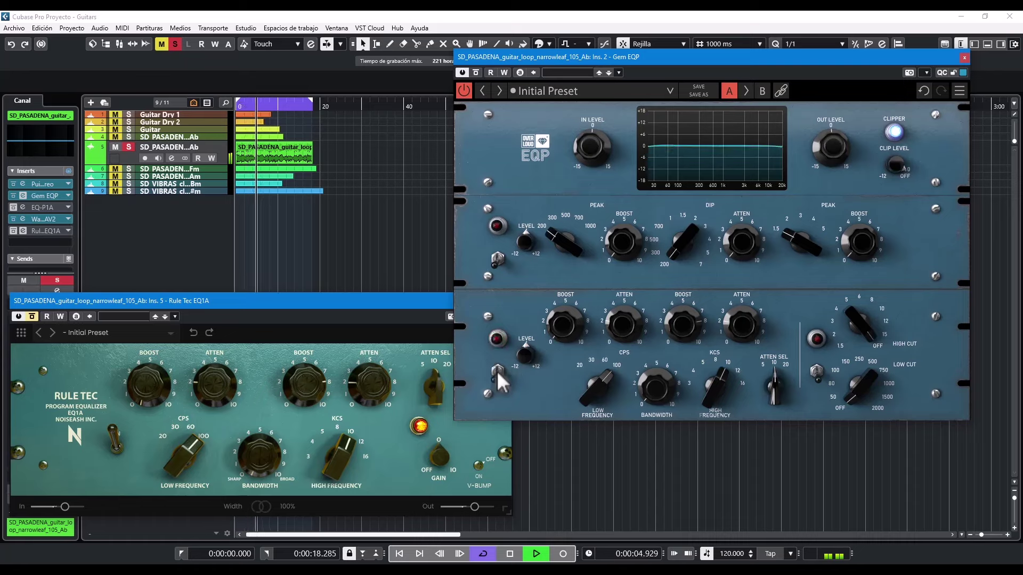
{"action": "left_click", "coordinate": [497, 369]}
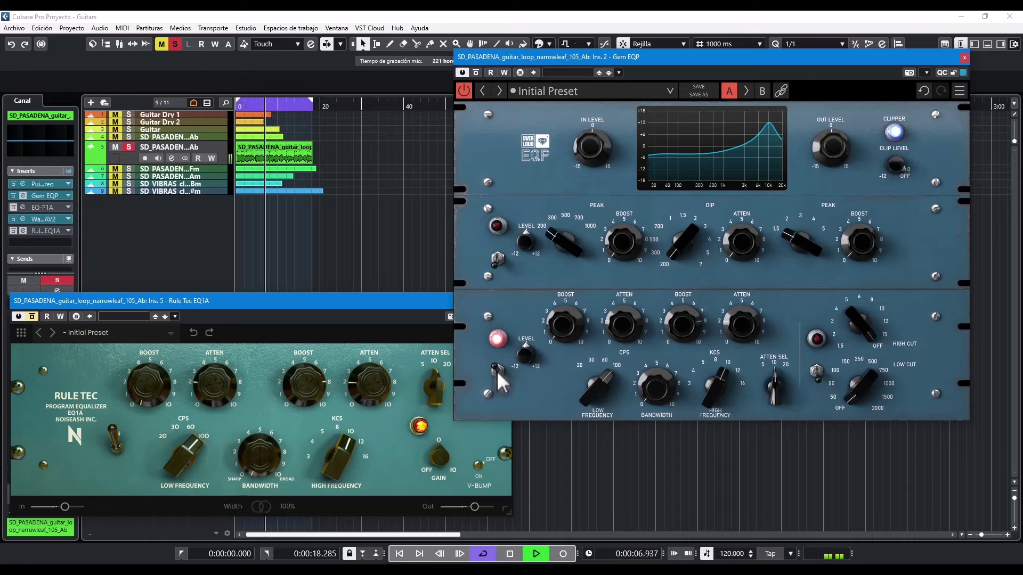
{"action": "left_click", "coordinate": [464, 90]}
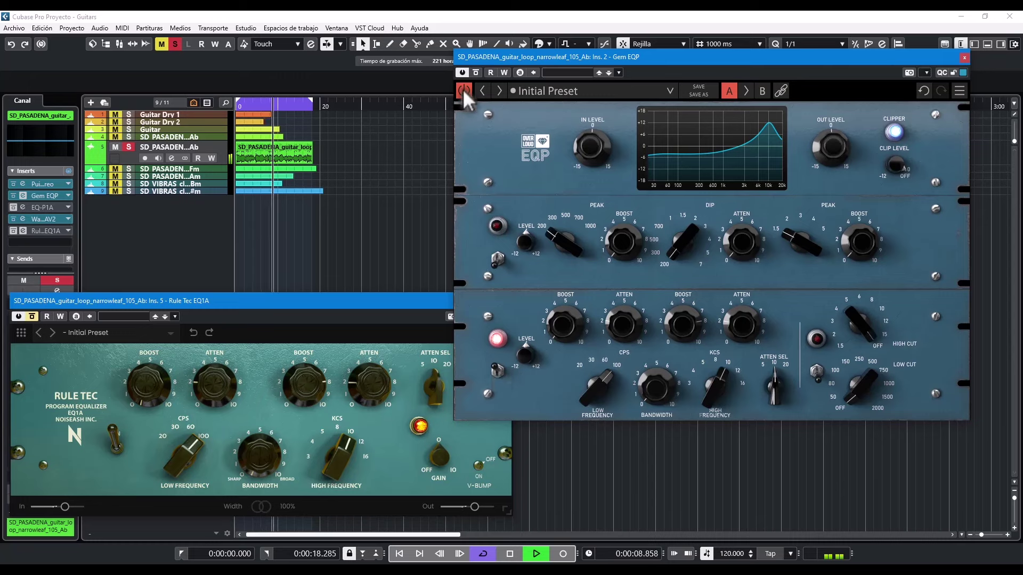
{"action": "left_click", "coordinate": [464, 90]}
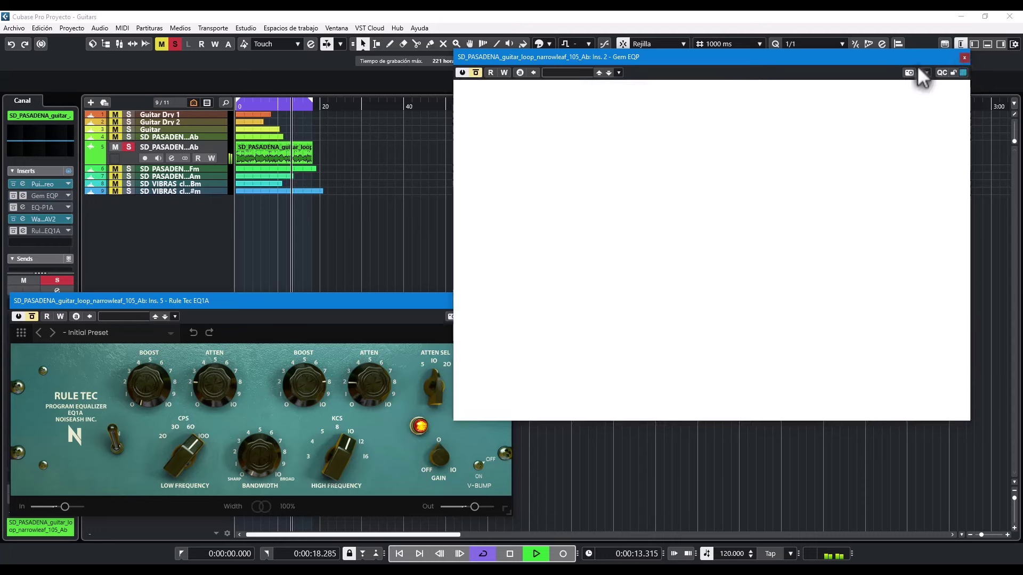
Step: Close the Gem EQP window, move the Rule Tec EQ1A window clear of the tracks and briefly lift its bypass
{"action": "left_click", "coordinate": [964, 57]}
{"action": "left_click_drag", "start_coordinate": [376, 302], "coordinate": [735, 160]}
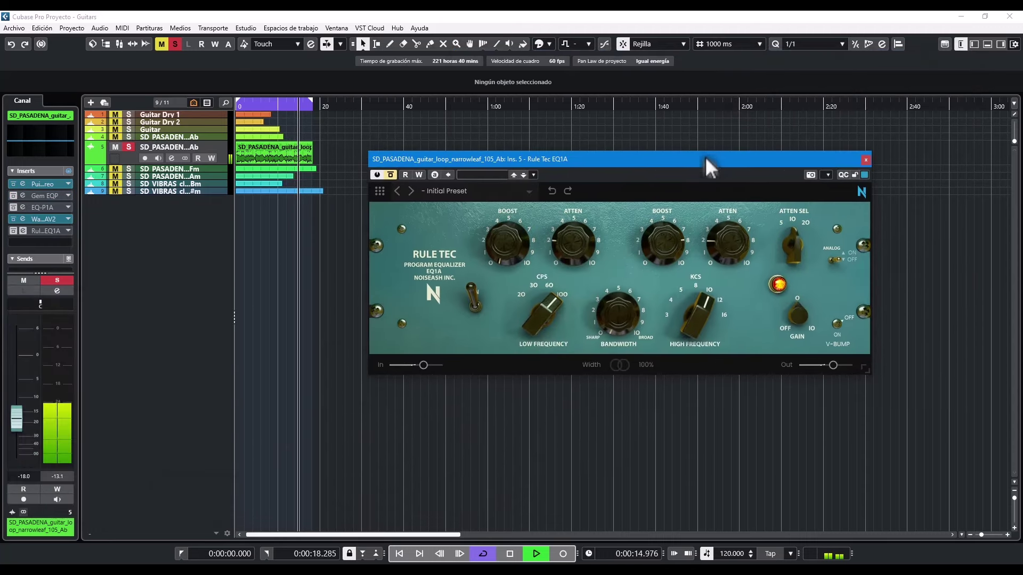
{"action": "left_click", "coordinate": [391, 176]}
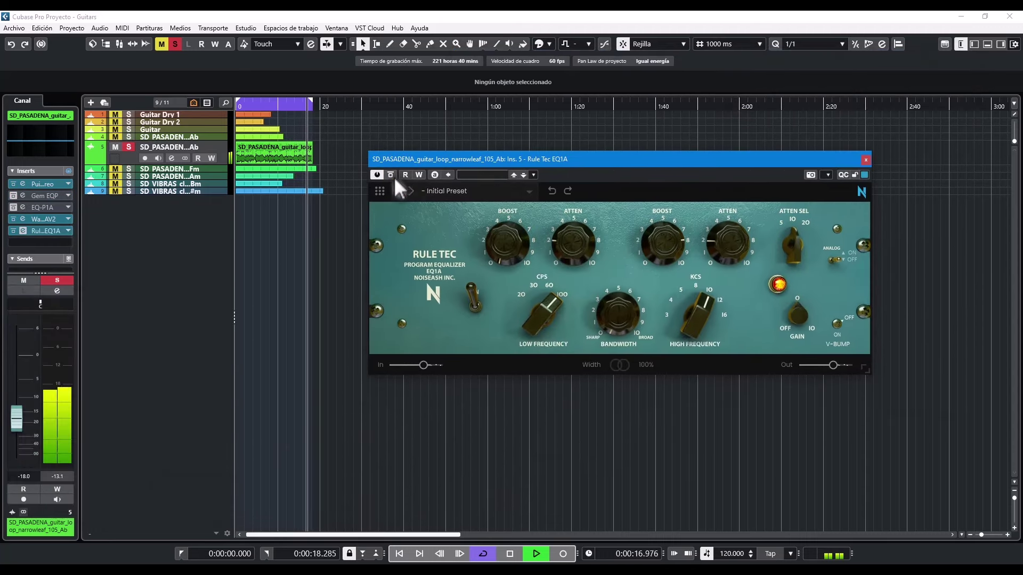
{"action": "left_click", "coordinate": [391, 176]}
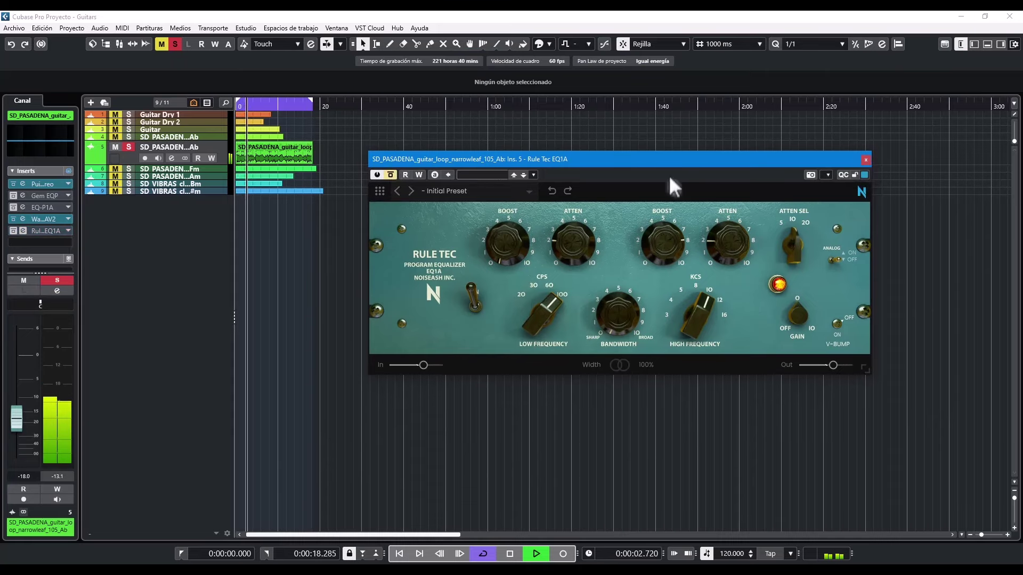
Step: Lift the bypass on the Gem EQP, EQ-P1A and Rule Tec EQ1A inserts of the guitar track
{"action": "left_click", "coordinate": [14, 195]}
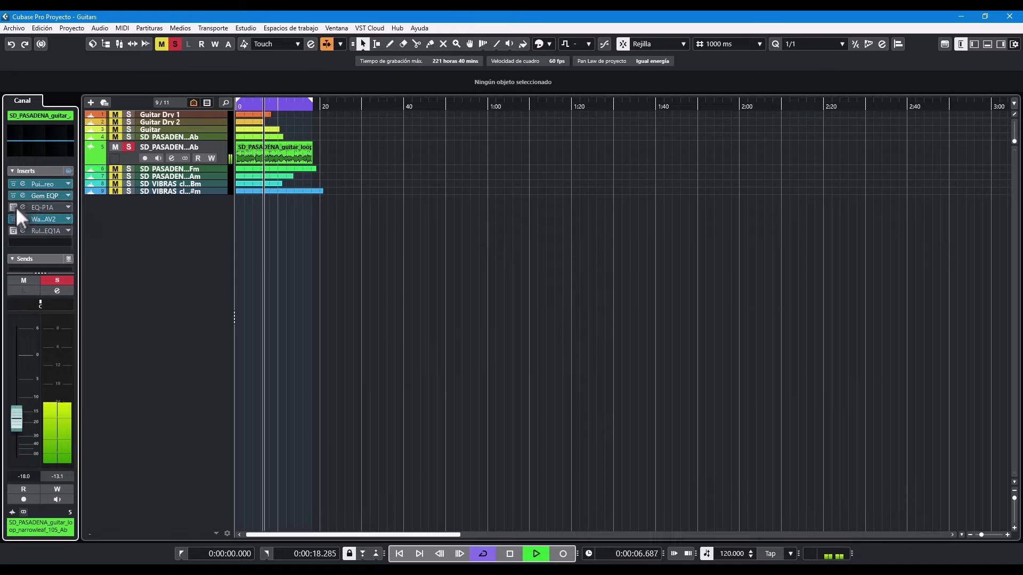
{"action": "left_click", "coordinate": [14, 208]}
{"action": "left_click", "coordinate": [14, 231]}
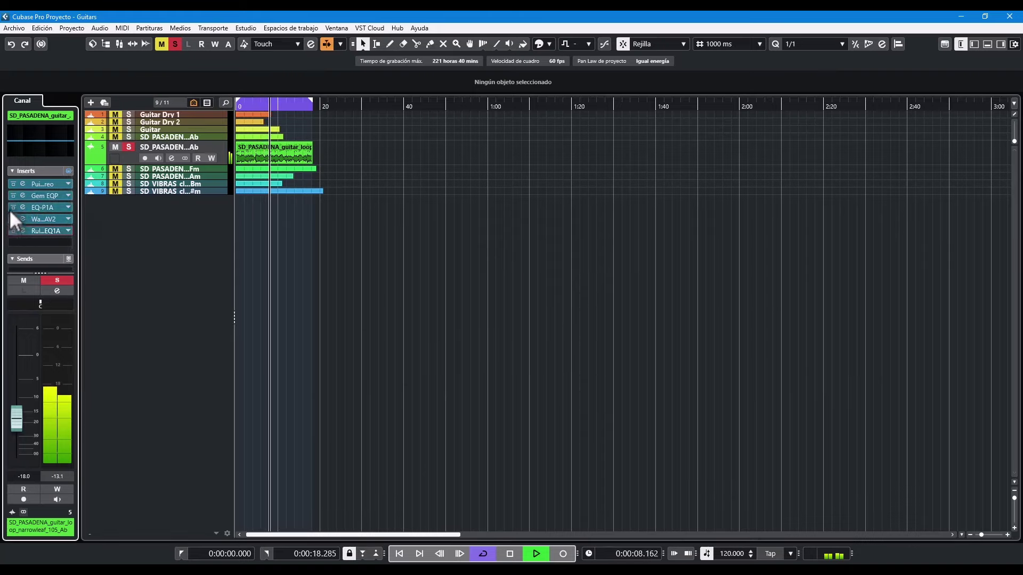
Step: Open the PuigTec EQP1A and Gem EQP windows and stack them with the PuigTec above the Gem EQP
{"action": "left_click", "coordinate": [23, 184]}
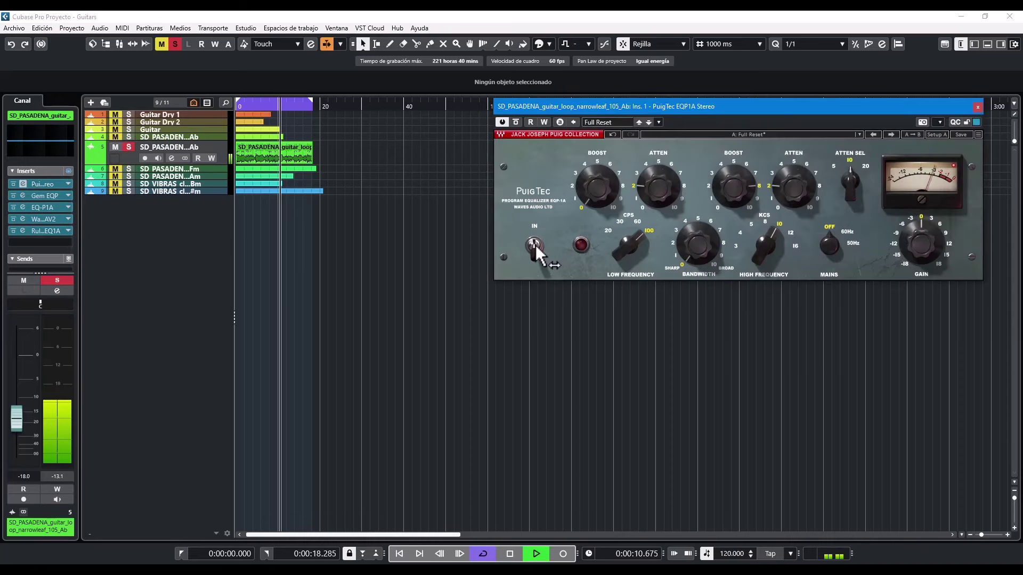
{"action": "left_click", "coordinate": [24, 196]}
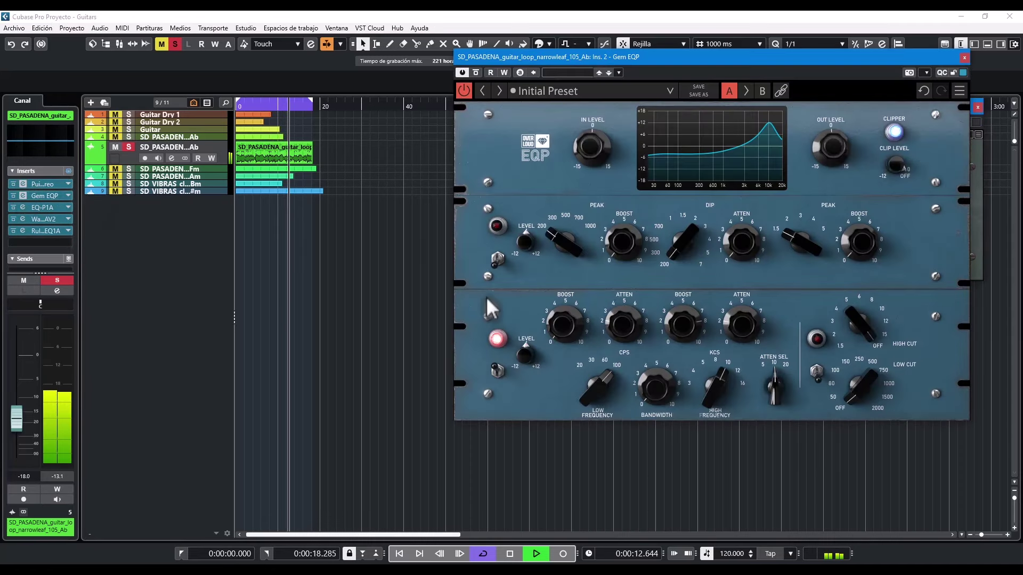
{"action": "left_click_drag", "start_coordinate": [577, 56], "coordinate": [633, 220]}
{"action": "left_click_drag", "start_coordinate": [729, 100], "coordinate": [763, 29]}
Step: Switch out the Gem EQP's boost/attenuation section, then open the EQ-P1A beside it and bypass that plugin
{"action": "left_click", "coordinate": [25, 207]}
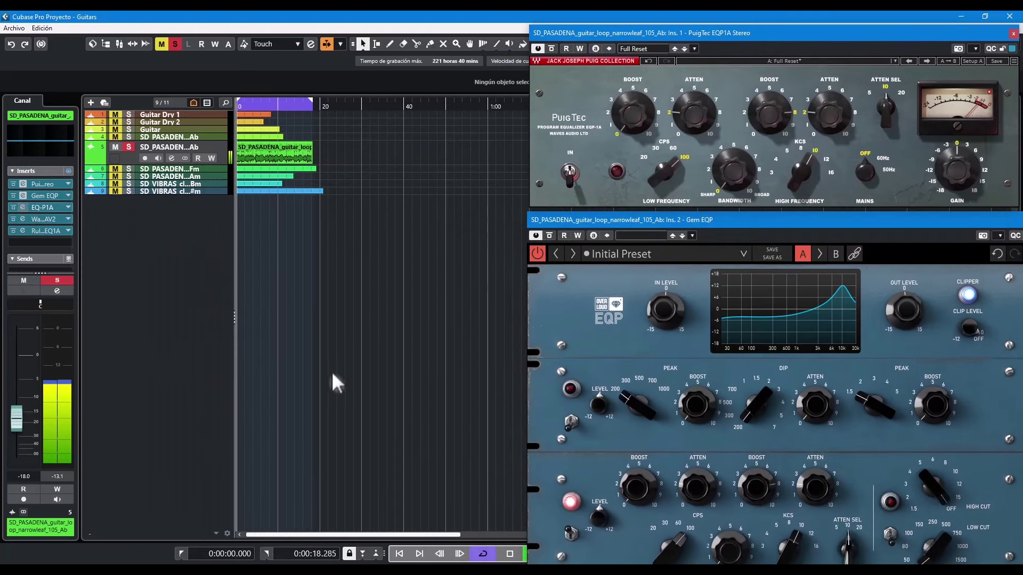
{"action": "left_click", "coordinate": [579, 534]}
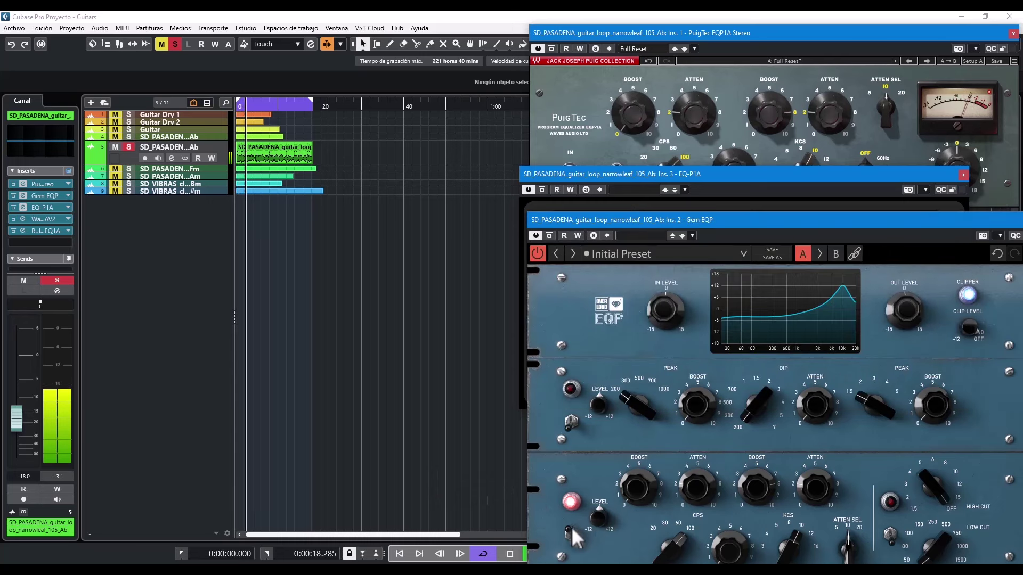
{"action": "left_click", "coordinate": [517, 190]}
{"action": "left_click_drag", "start_coordinate": [517, 189], "coordinate": [286, 305]}
{"action": "left_click", "coordinate": [109, 319]}
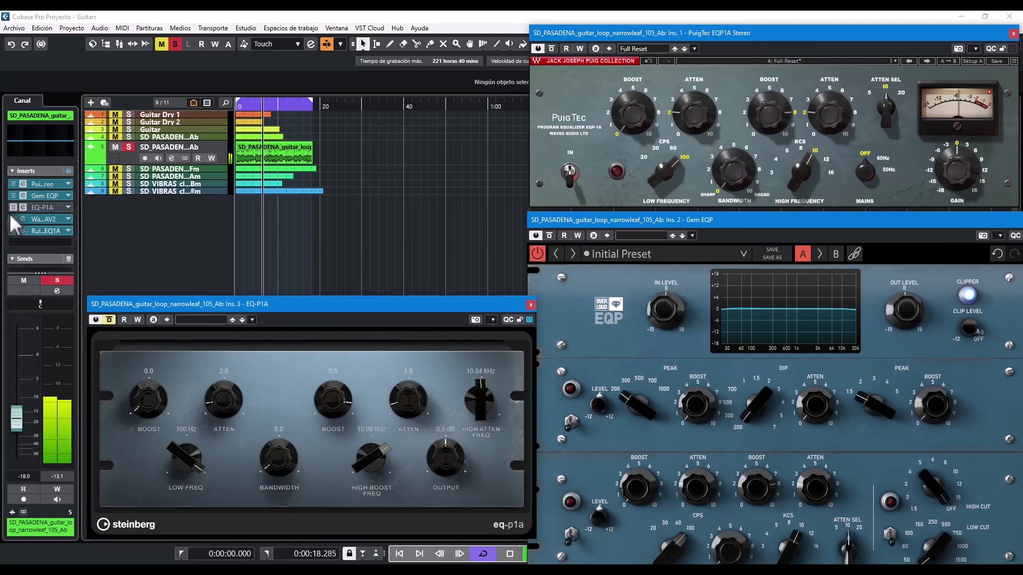
Step: Open the Warmy EP1A window and switch the EQ on and back off
{"action": "left_click", "coordinate": [23, 219]}
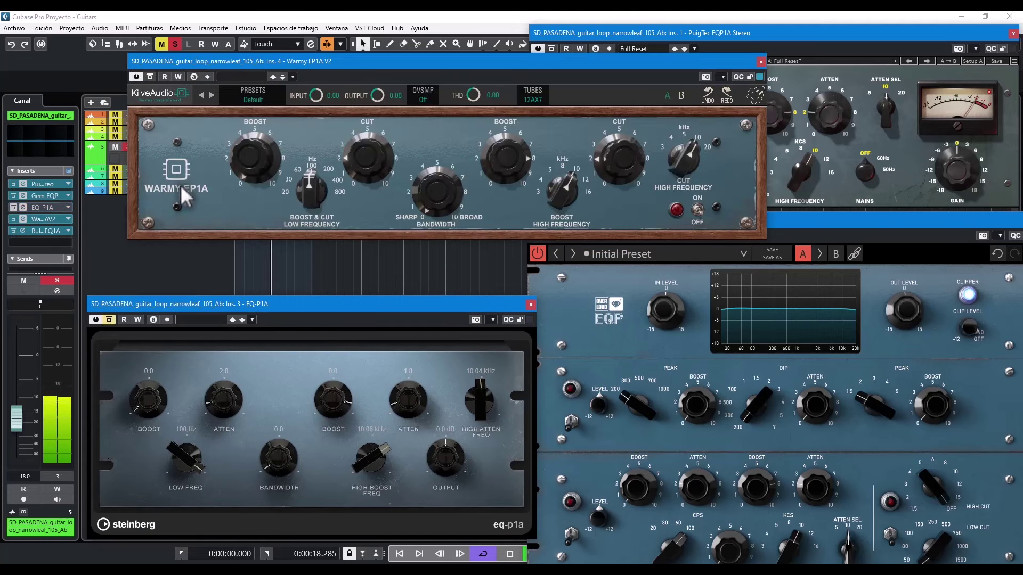
{"action": "left_click", "coordinate": [696, 209]}
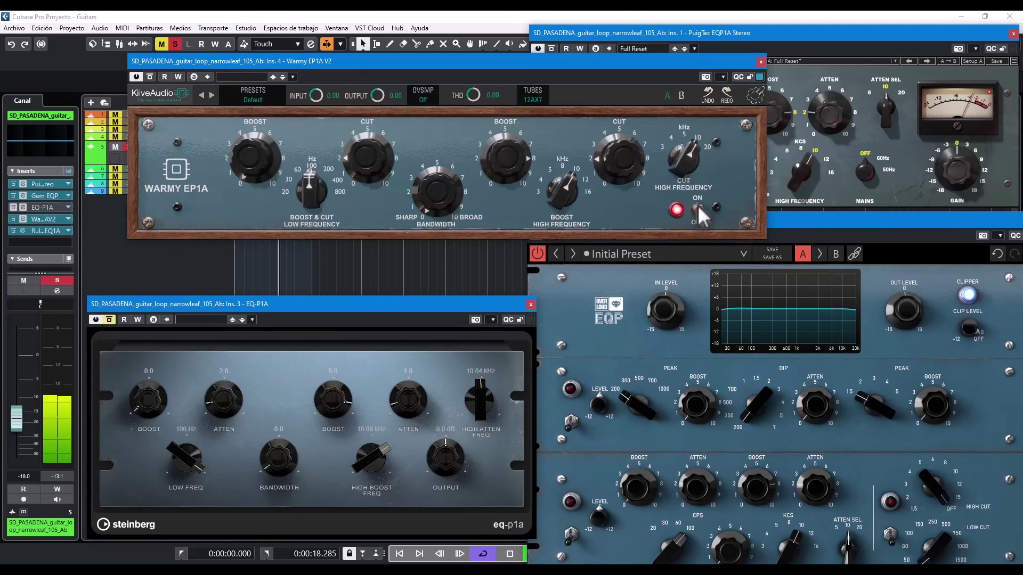
{"action": "left_click", "coordinate": [697, 209]}
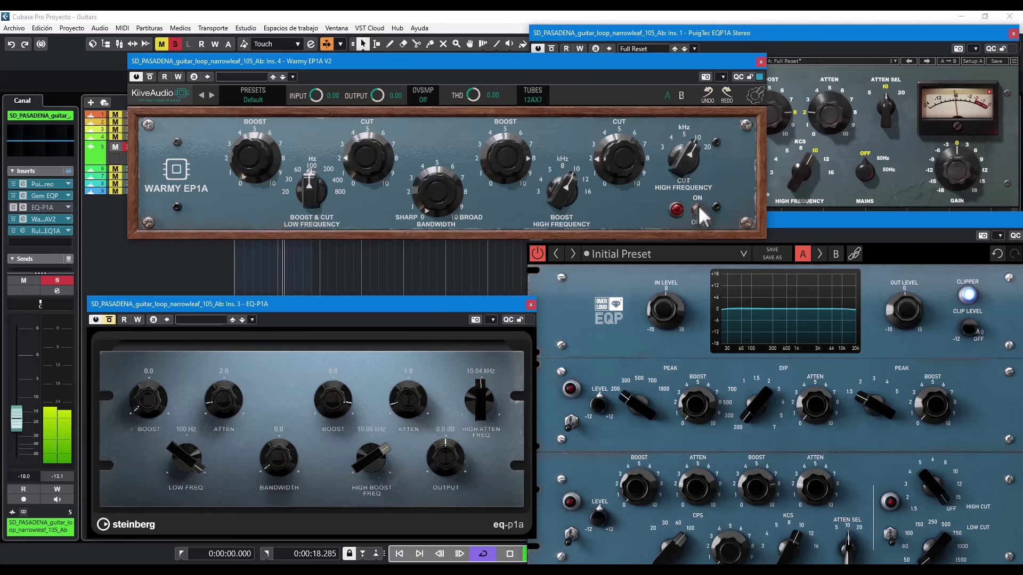
Step: Open the Rule Tec EQ1A window and arrange it directly below the Warmy EP1A, clear of its controls
{"action": "left_click", "coordinate": [22, 231]}
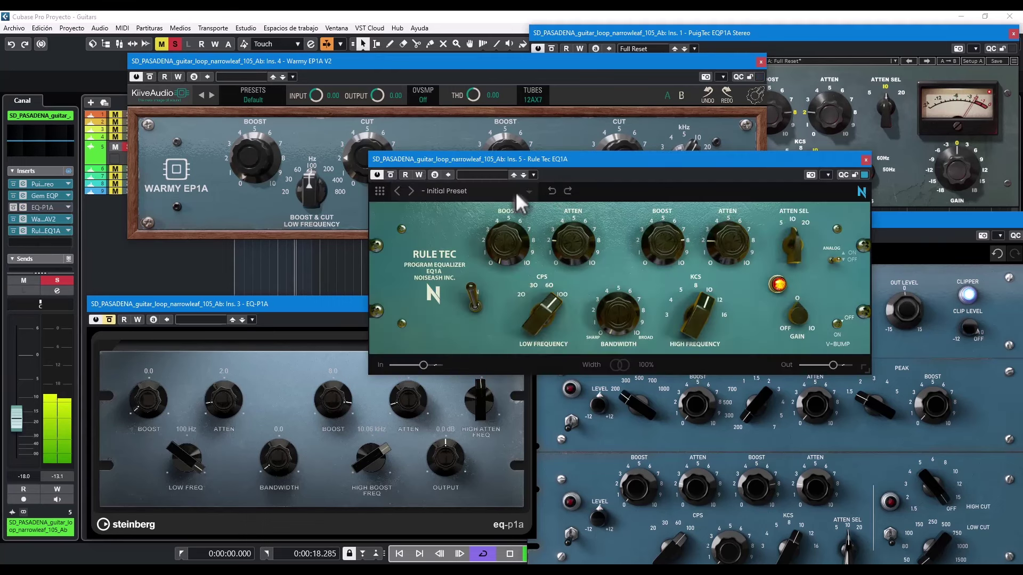
{"action": "left_click_drag", "start_coordinate": [545, 159], "coordinate": [356, 235]}
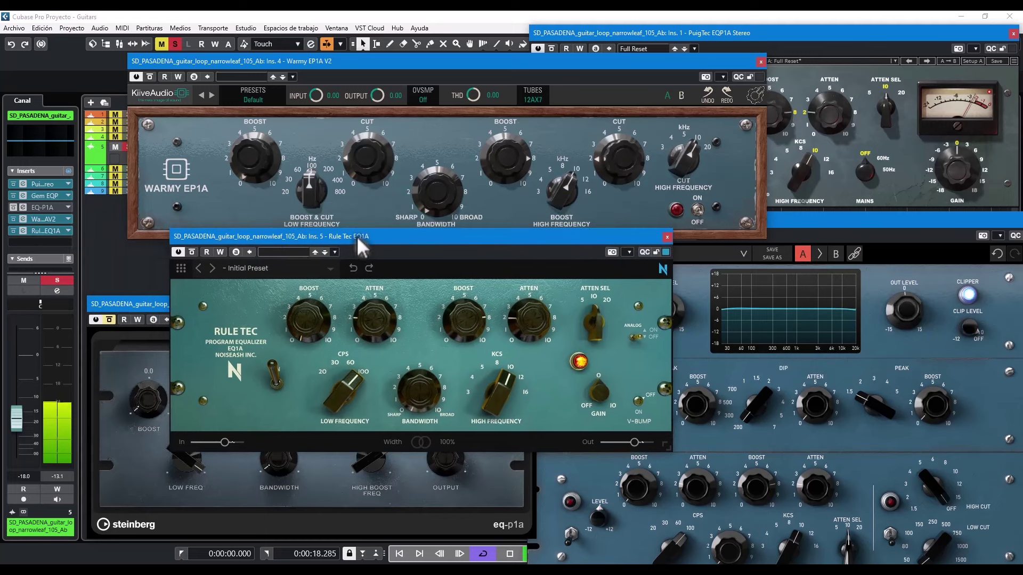
{"action": "left_click_drag", "start_coordinate": [496, 63], "coordinate": [425, 49]}
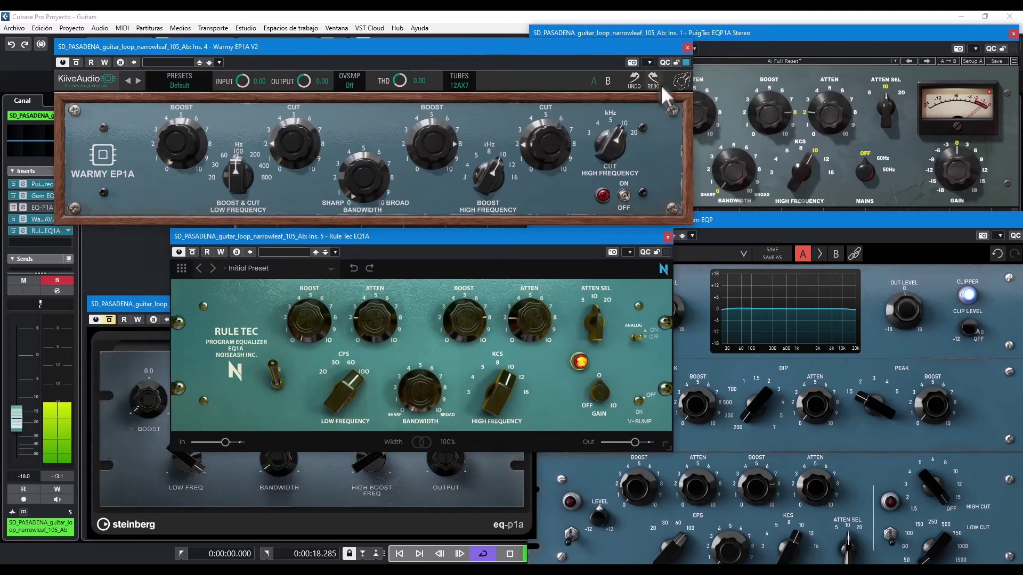
Step: Set the Warmy EP1A interface size to 100% and move its window beside the PuigTec EQP1A without overlapping it
{"action": "left_click", "coordinate": [681, 81]}
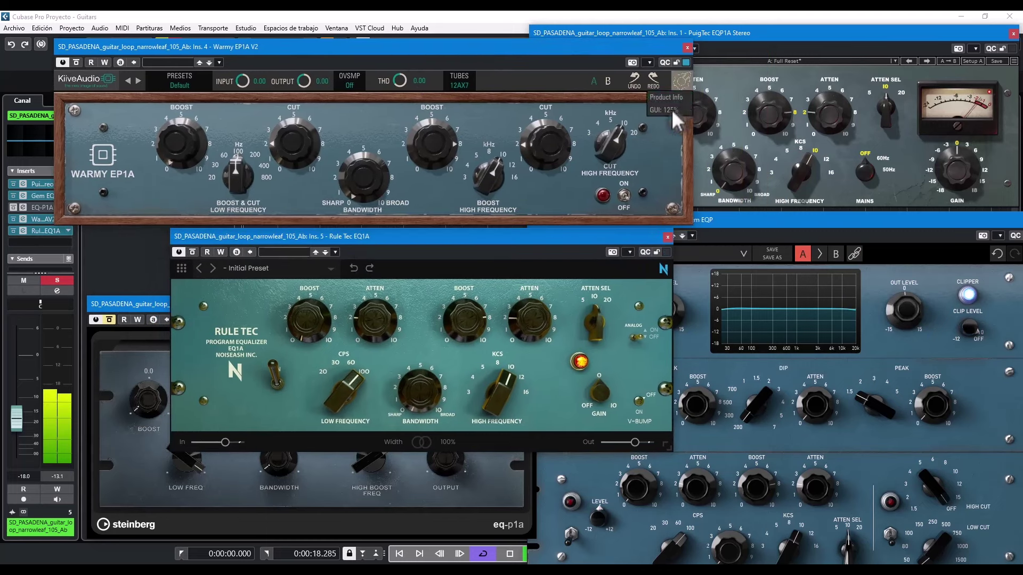
{"action": "left_click", "coordinate": [672, 112]}
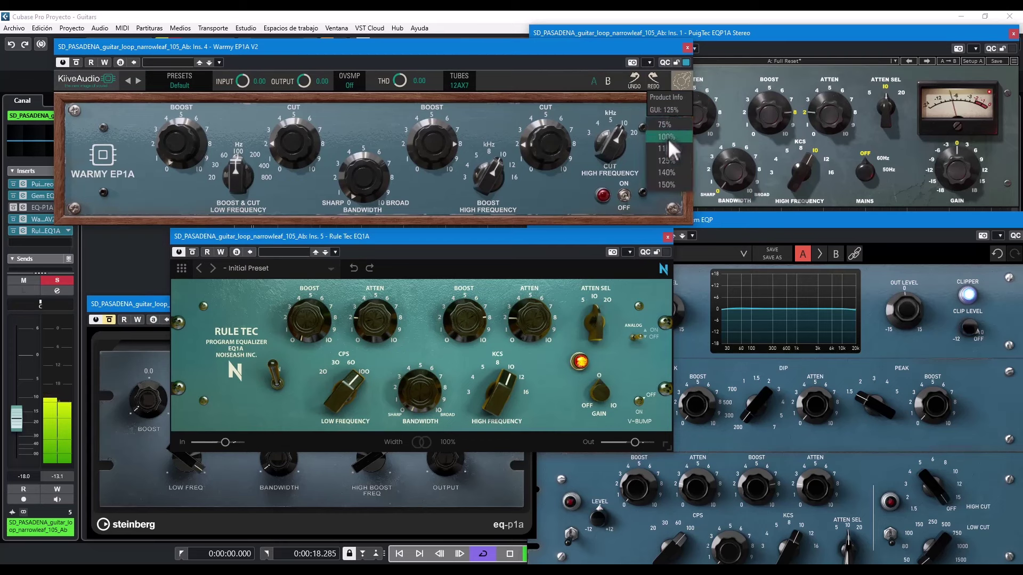
{"action": "left_click", "coordinate": [664, 136]}
{"action": "left_click_drag", "start_coordinate": [454, 50], "coordinate": [410, 50]}
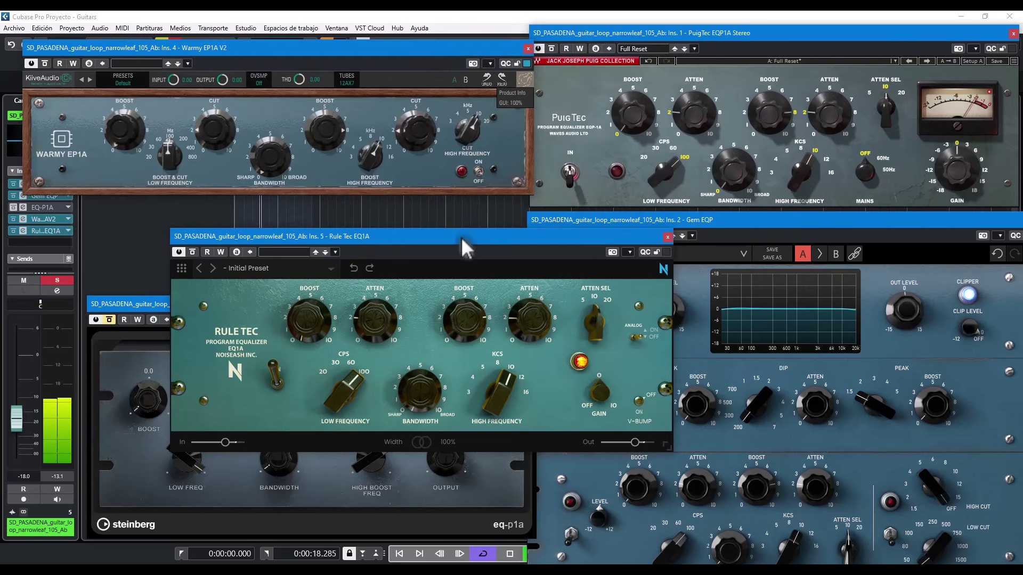
Step: Move the Rule Tec EQ1A directly below the Warmy EP1A, shrink its window clear of the Gem EQP, and switch its EQ out
{"action": "left_click_drag", "start_coordinate": [454, 231], "coordinate": [404, 199]}
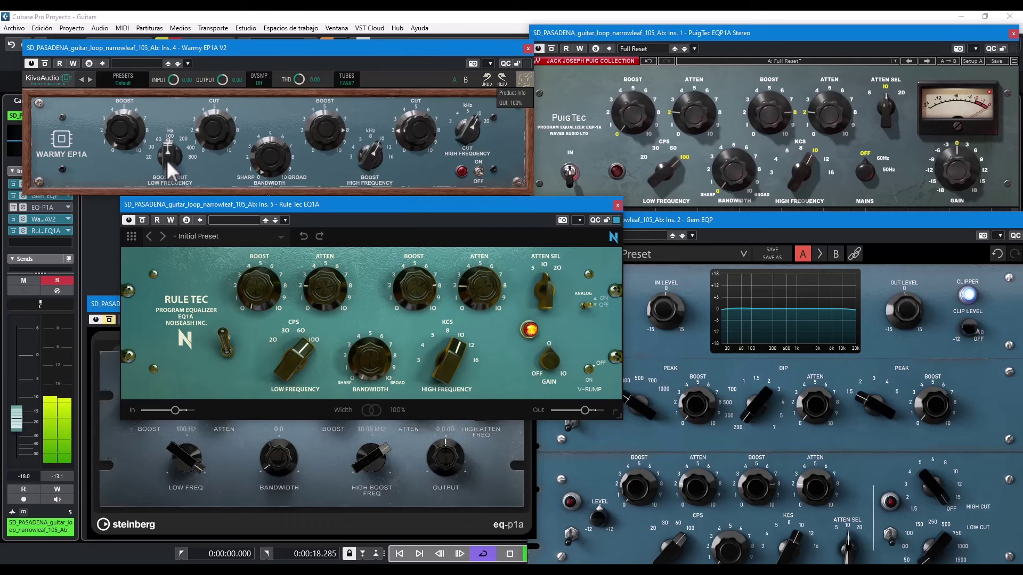
{"action": "left_click_drag", "start_coordinate": [615, 413], "coordinate": [558, 371]}
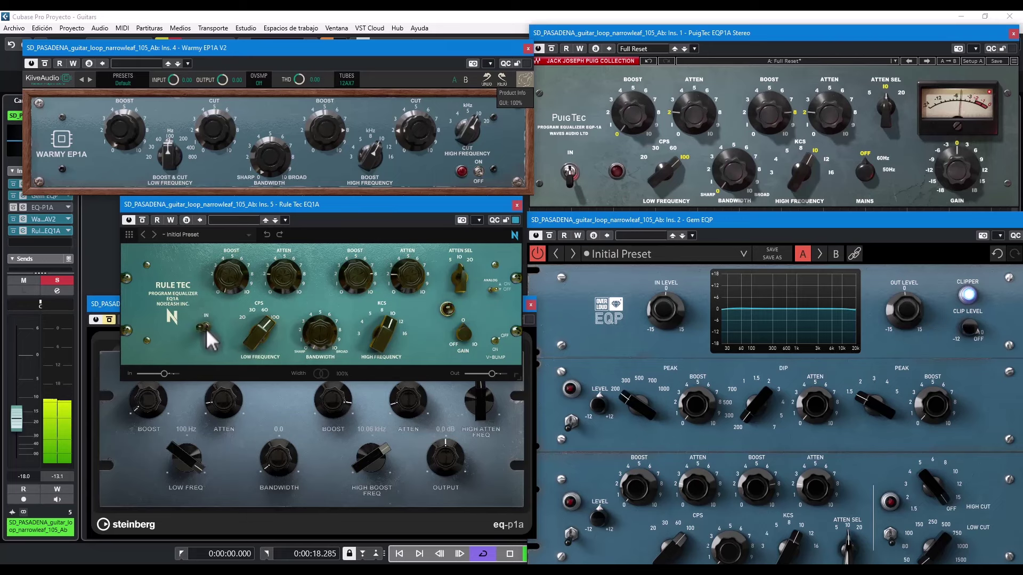
{"action": "left_click", "coordinate": [205, 328]}
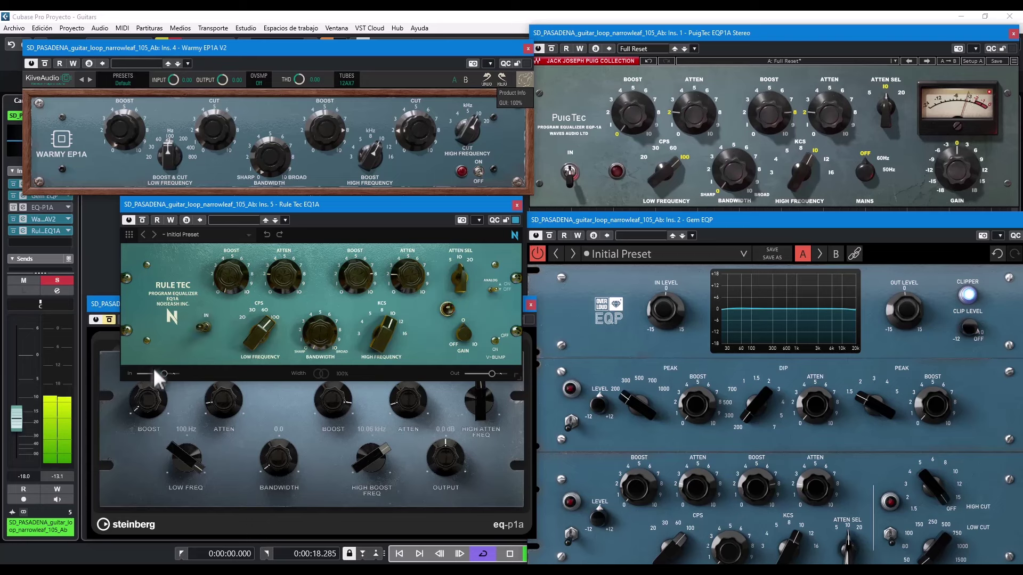
Step: Audition the EQ-P1A, Warmy EP1A and PuigTec EQP1A one at a time, switching each on and back off
{"action": "left_click", "coordinate": [109, 320]}
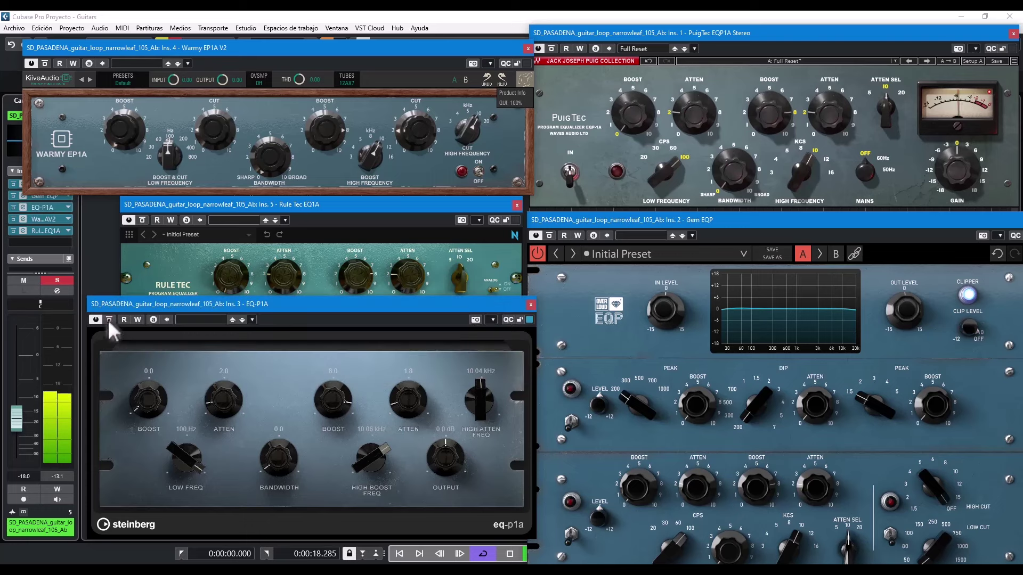
{"action": "left_click", "coordinate": [109, 319]}
{"action": "left_click", "coordinate": [479, 171]}
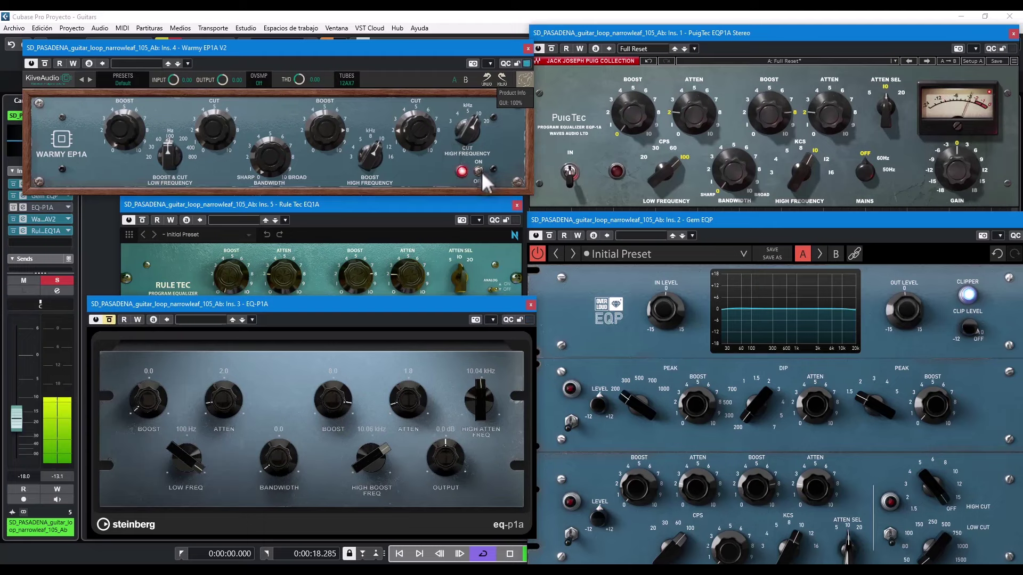
{"action": "left_click", "coordinate": [570, 171]}
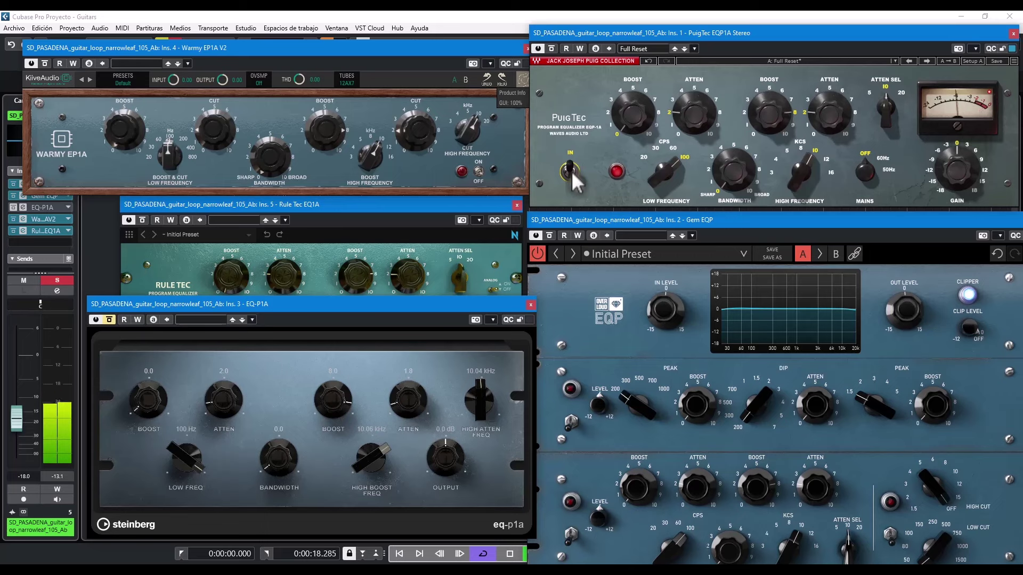
{"action": "left_click", "coordinate": [572, 172]}
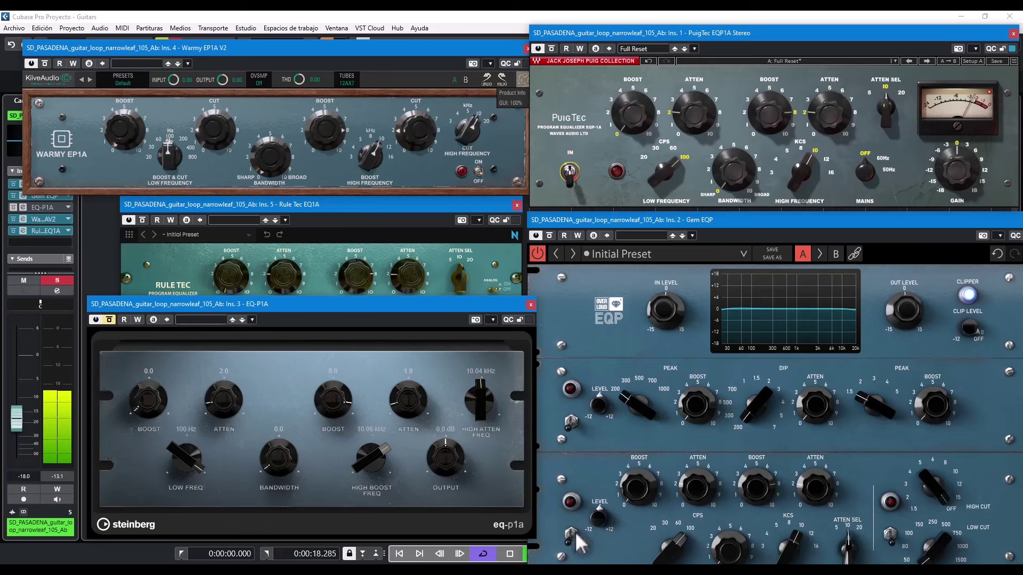
Step: Raise the Gem EQP window to expose its whole boost/attenuation section, and switch that section in and back out
{"action": "left_click_drag", "start_coordinate": [588, 218], "coordinate": [579, 175]}
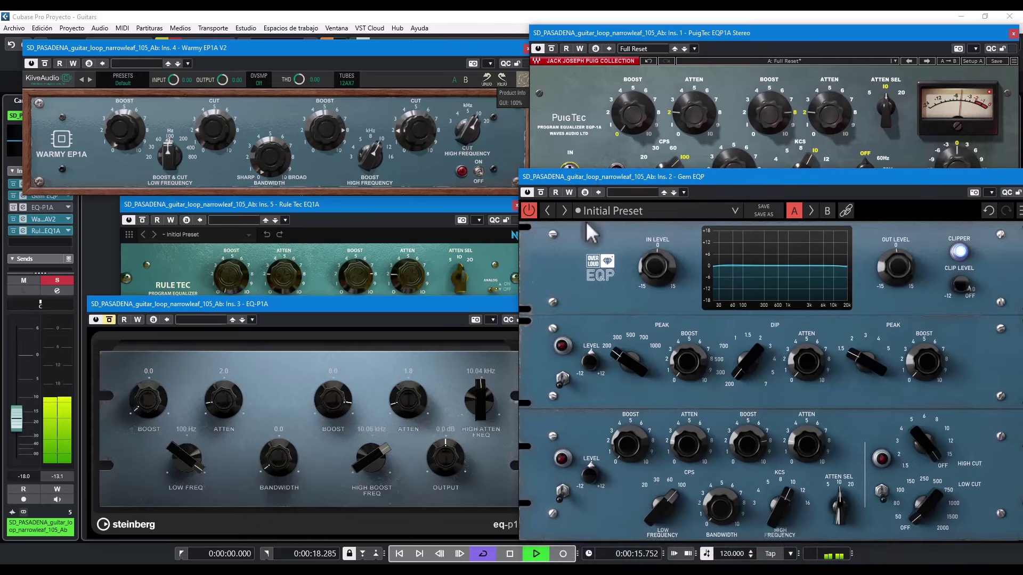
{"action": "left_click", "coordinate": [562, 490]}
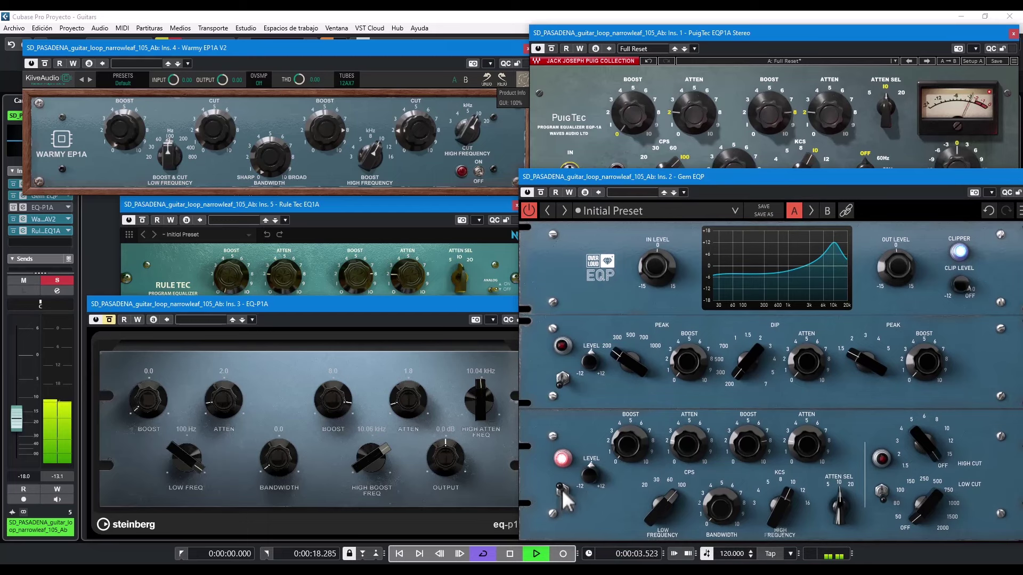
{"action": "left_click", "coordinate": [562, 490]}
Step: Audition the EQ-P1A again, return it to bypass, and stop playback
{"action": "left_click", "coordinate": [109, 319]}
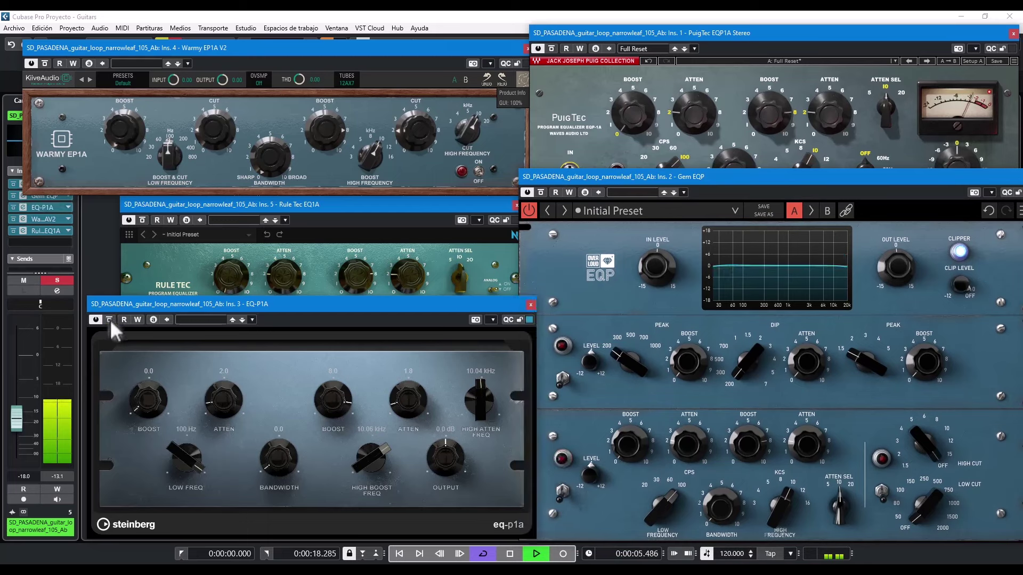
{"action": "key", "text": "space"}
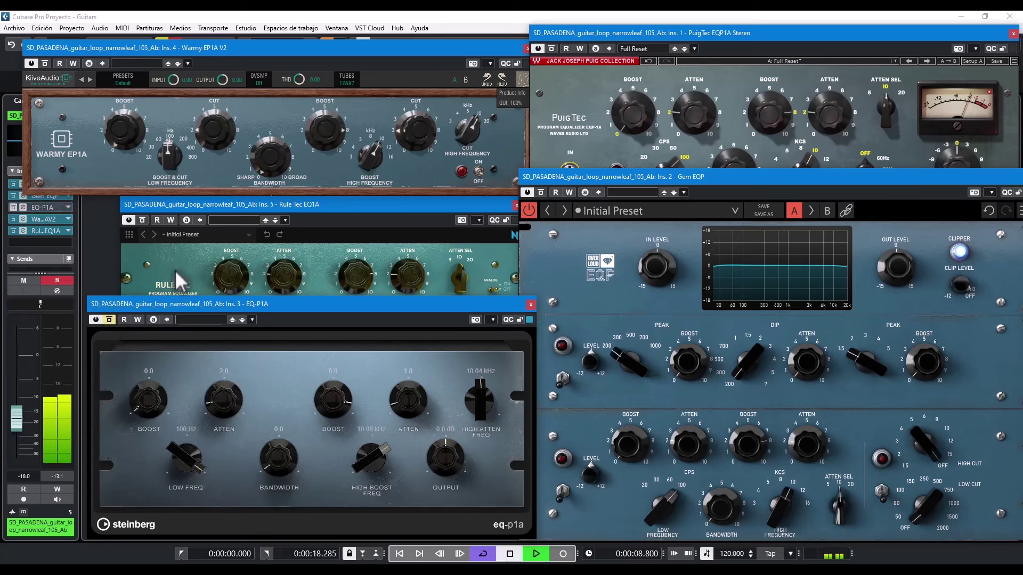